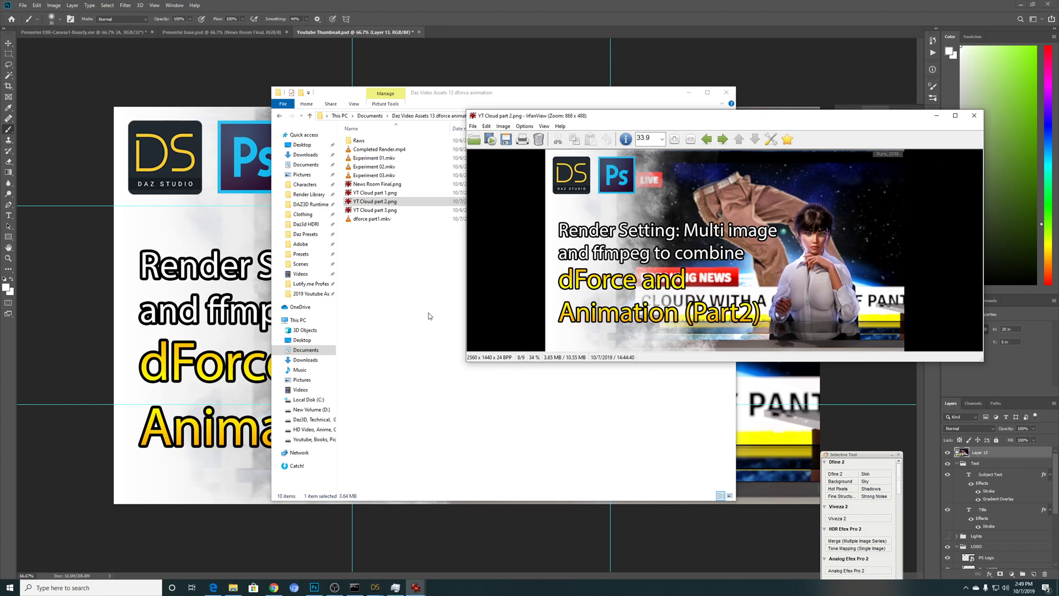
Play Completed Render.mp4 from the dforce animation folder in VLC, then close it and return to DAZ Studio.
left_click(375, 589)
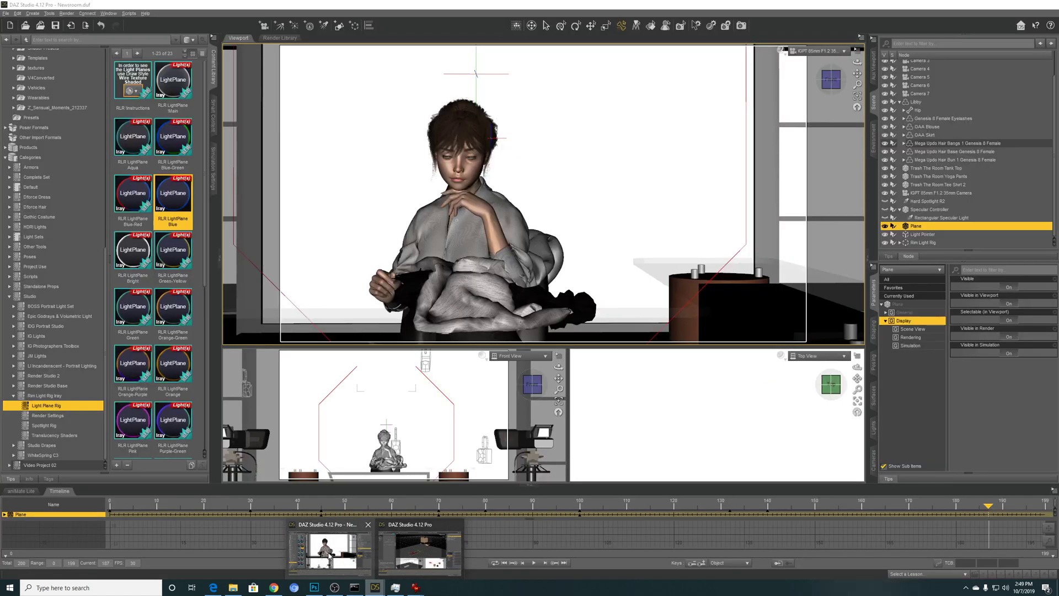
left_click(330, 550)
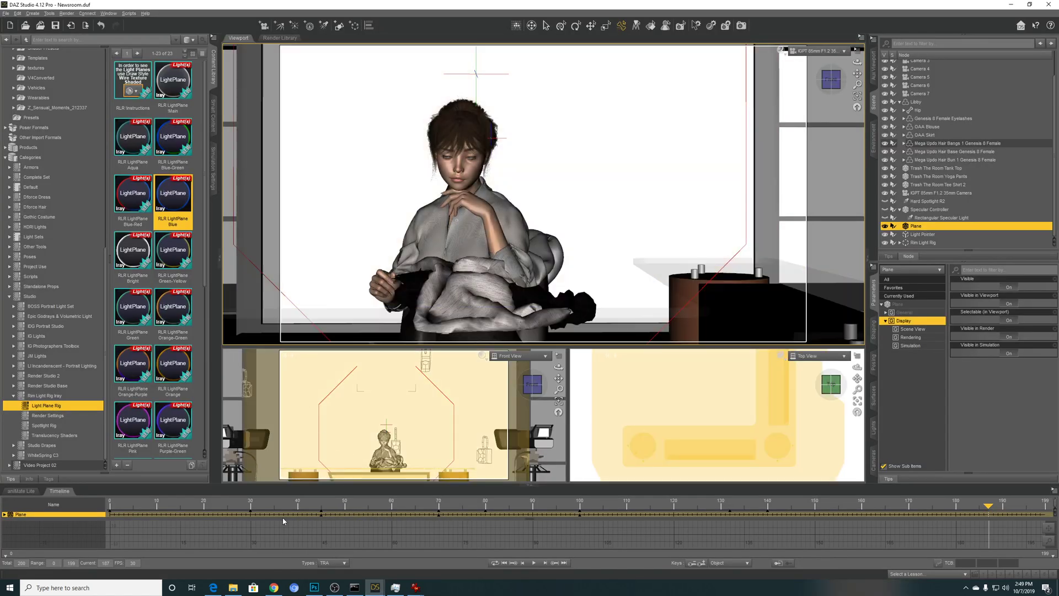
left_click(232, 589)
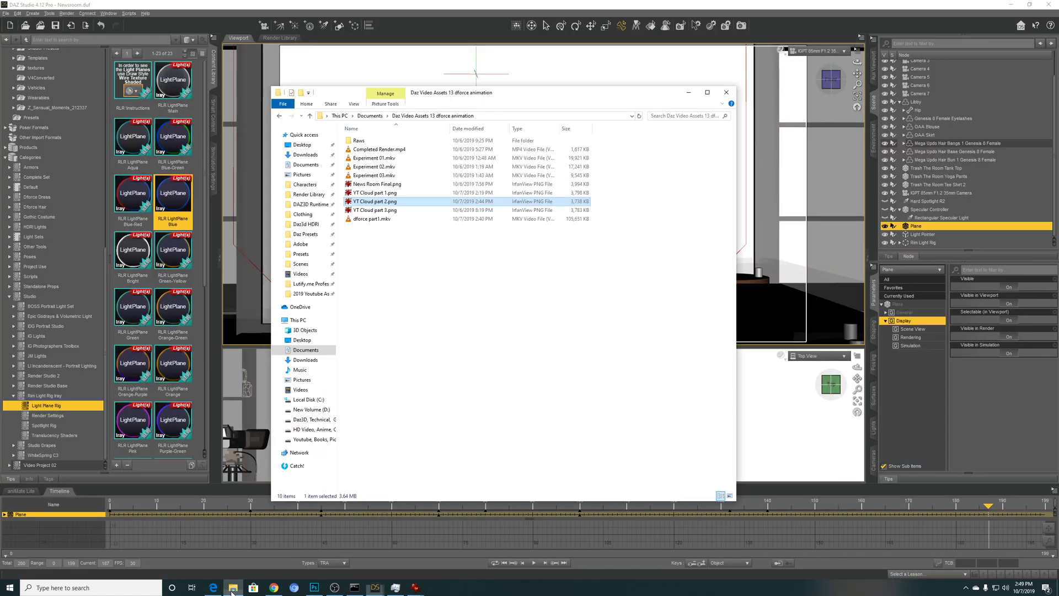
double_click(369, 149)
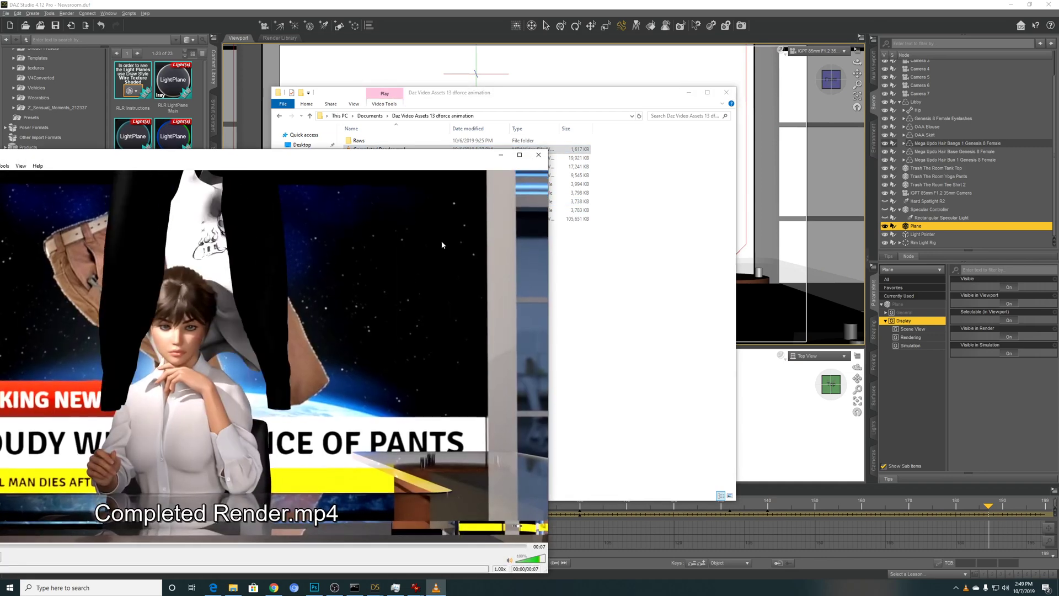
left_click(537, 157)
key("alt+Tab")
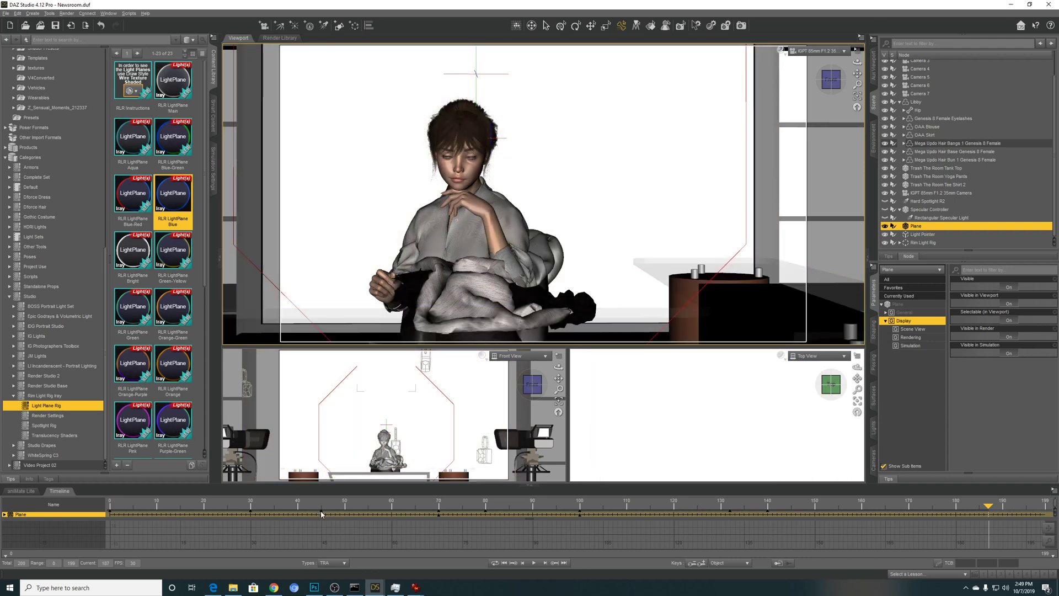
Scrub the timeline forward from frame 46 to about frame 150 to preview the dForce animation.
left_click(325, 505)
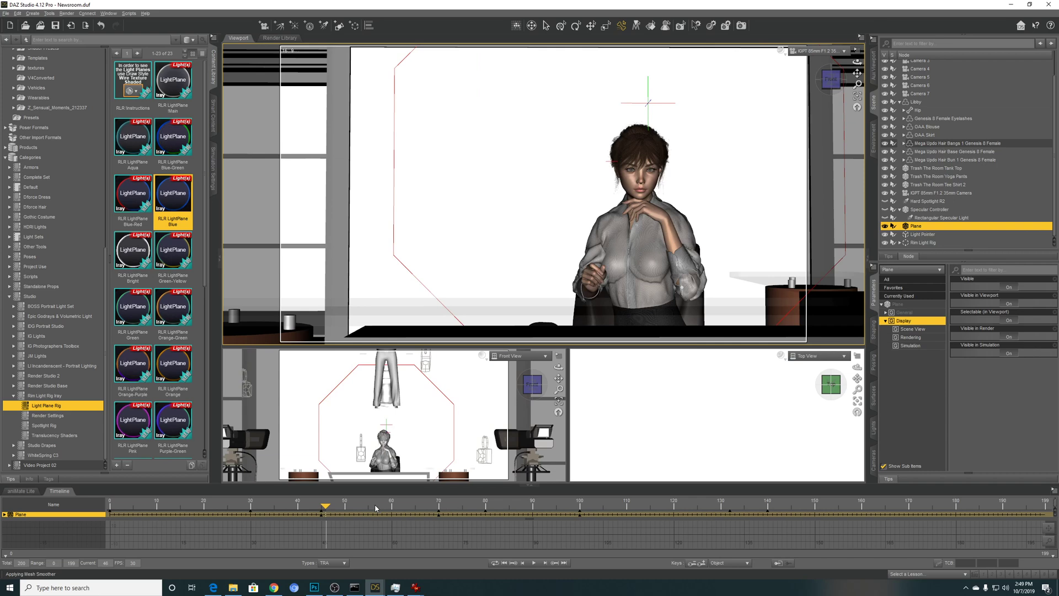
left_click(376, 505)
left_click(438, 505)
left_click(489, 506)
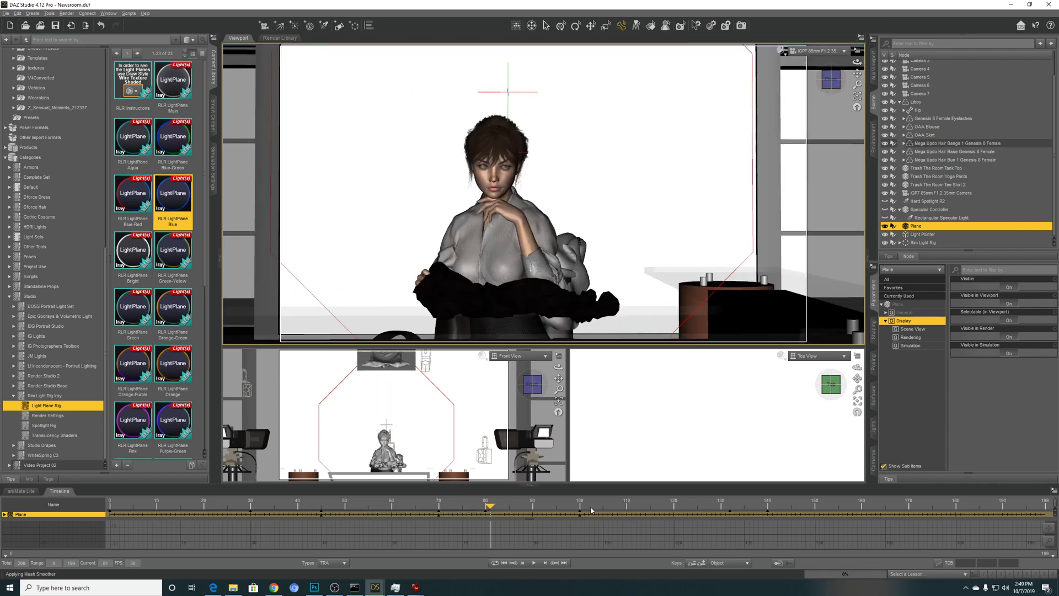
left_click(632, 512)
left_click(683, 511)
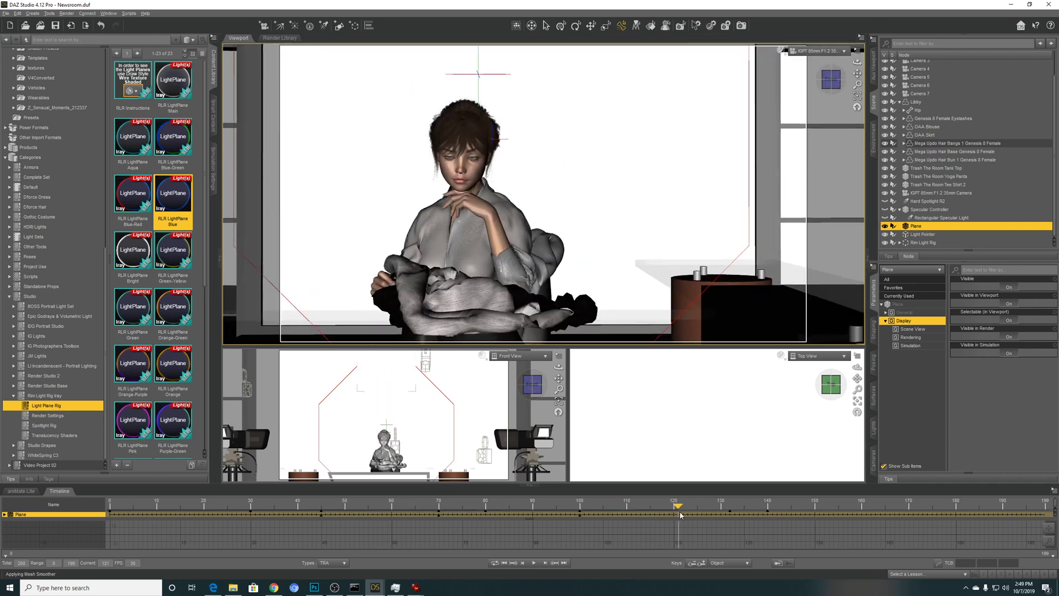
left_click(816, 513)
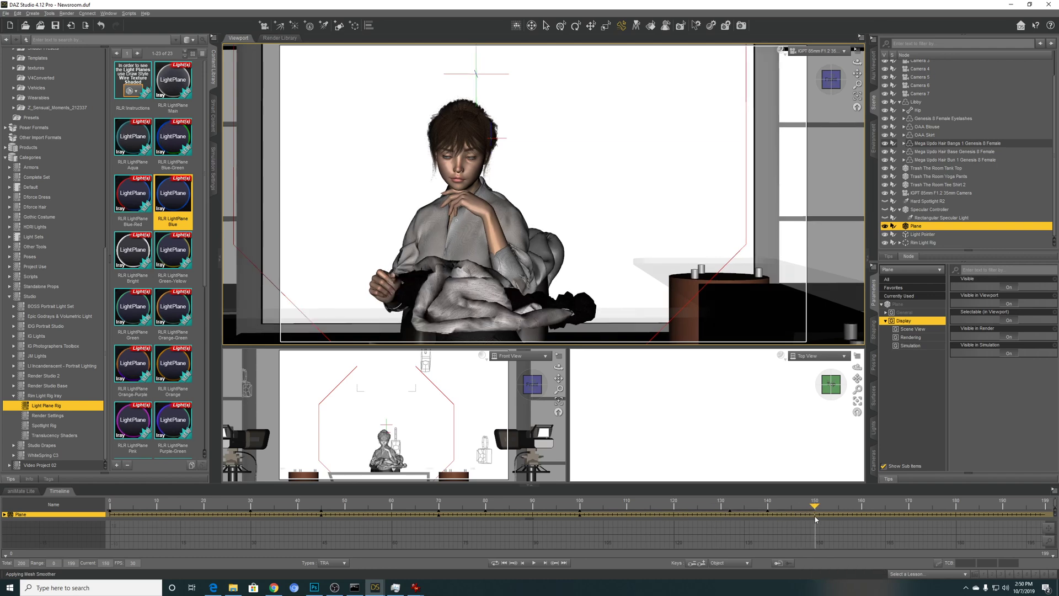
Move back through frames 58 and 44 and settle the timeline on frame 45.
left_click(504, 513)
left_click(382, 513)
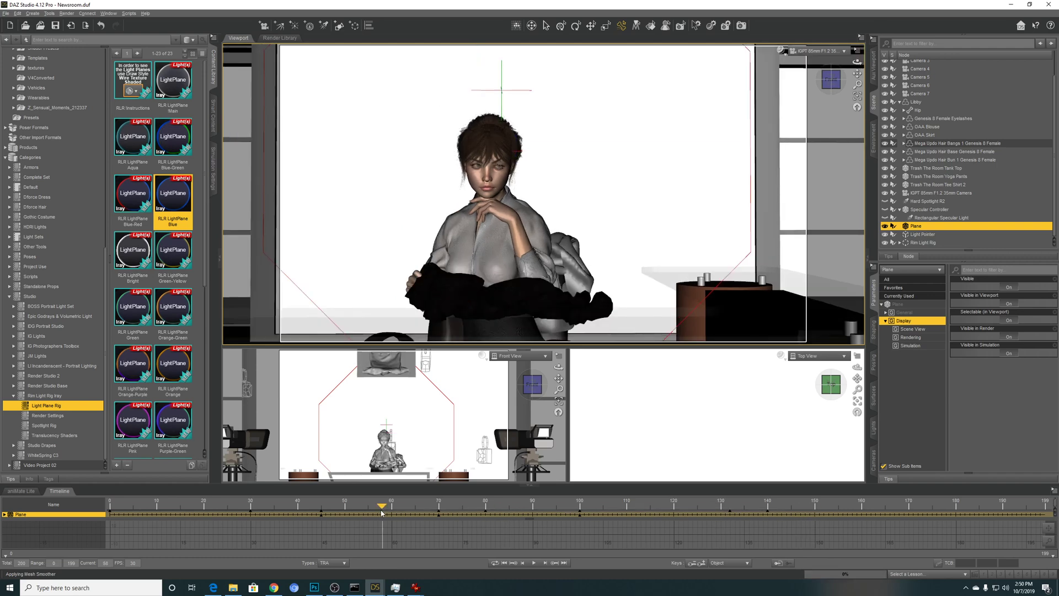
left_click(318, 513)
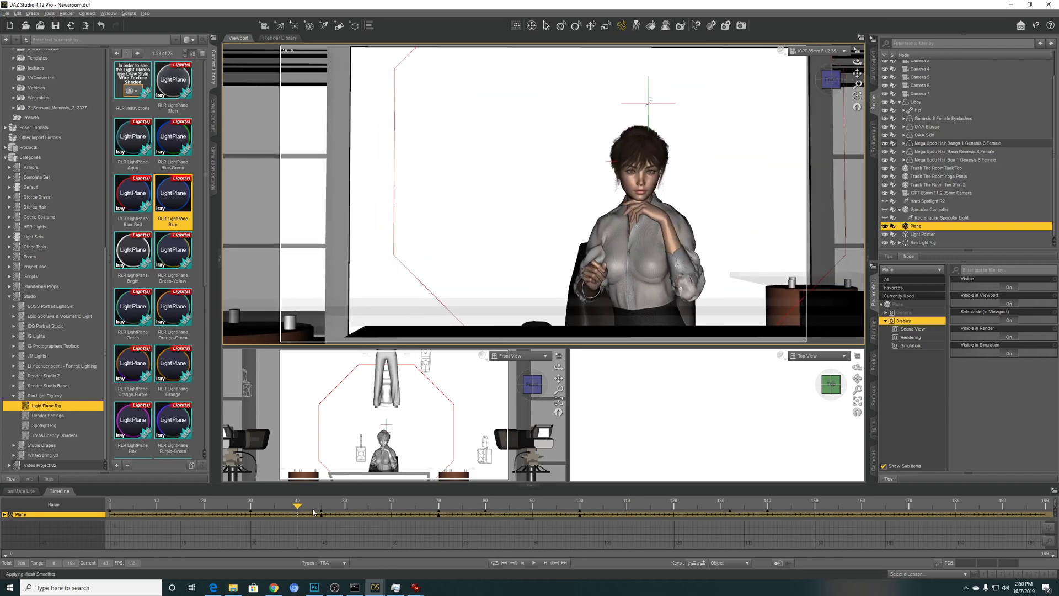
left_click(320, 512)
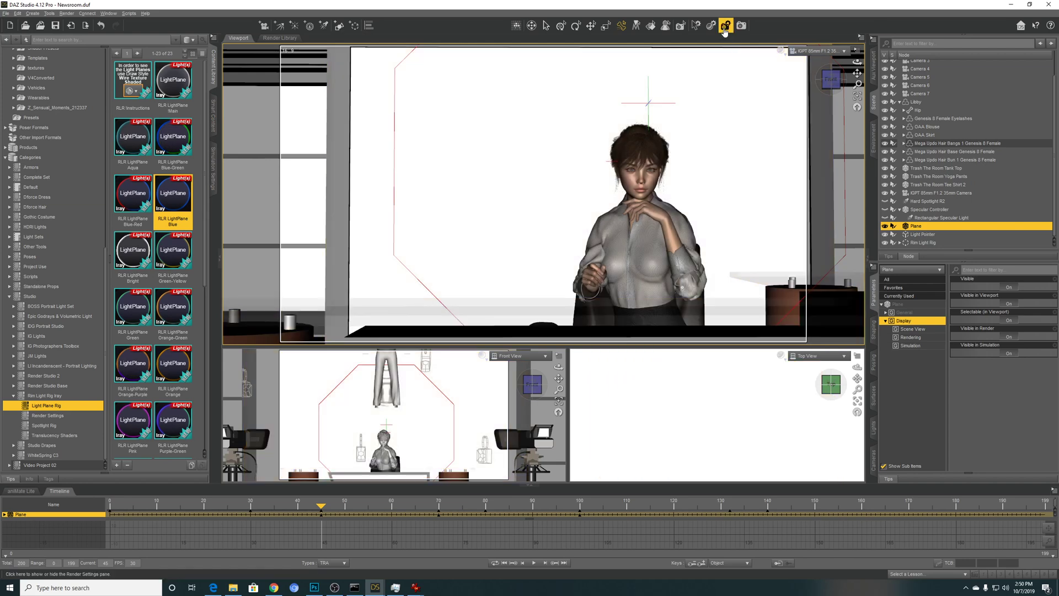
left_click(726, 25)
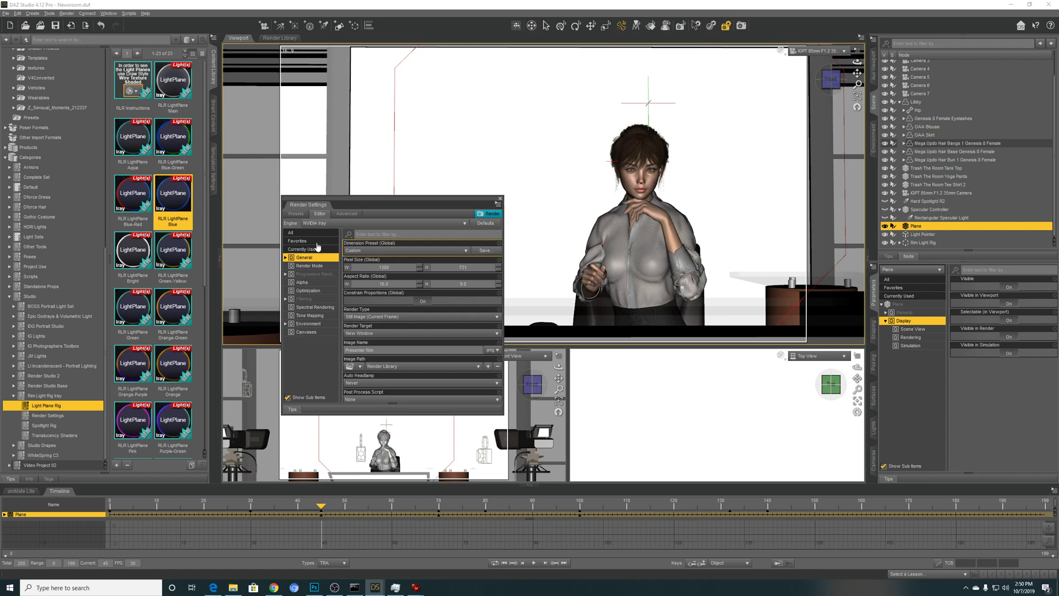
left_click(500, 201)
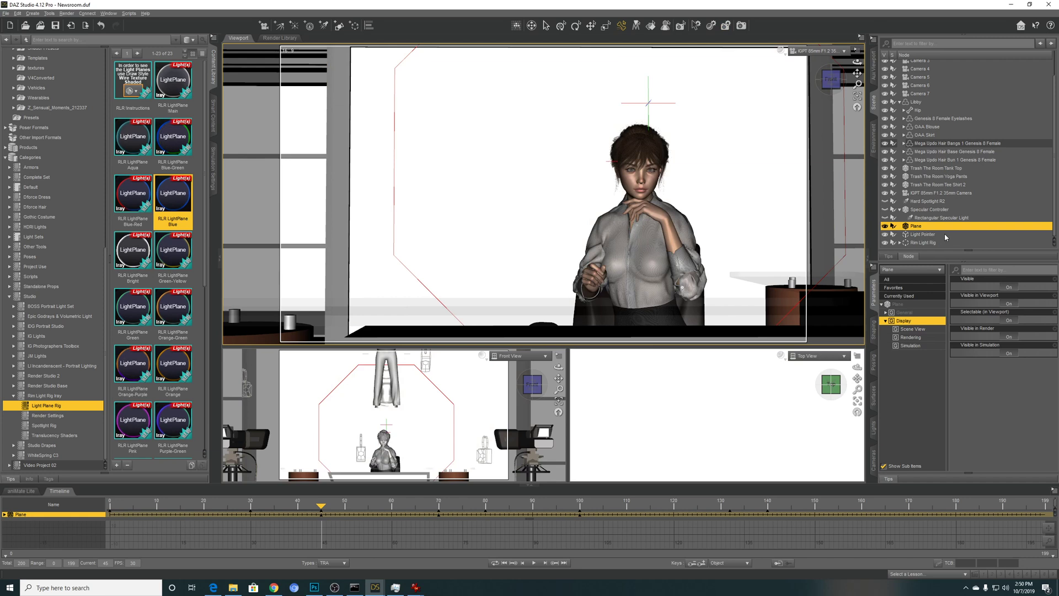
left_click(931, 209)
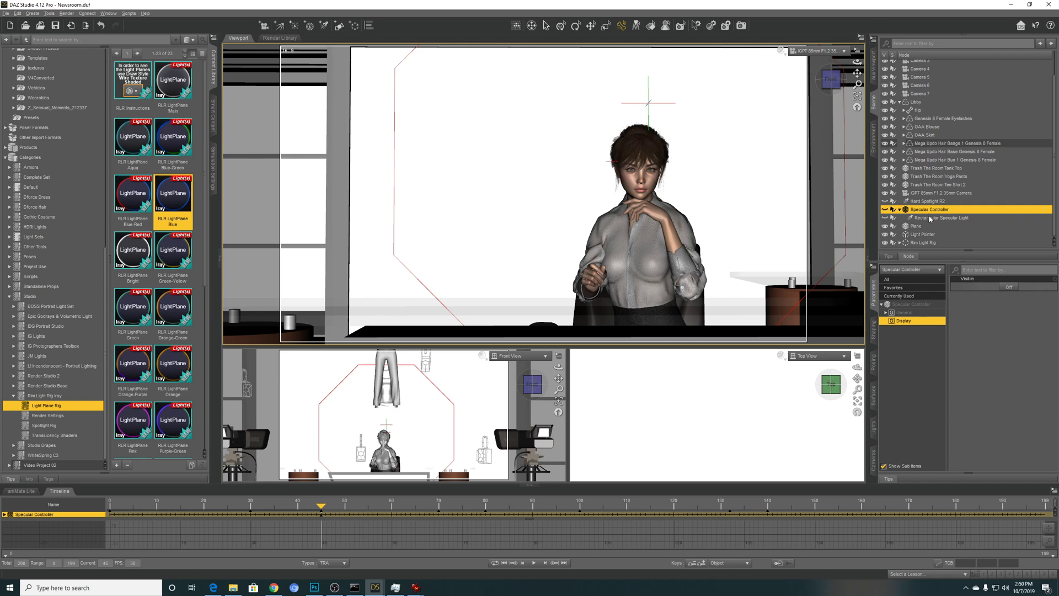
Select the IGPT 85mm F1.2 35mm Camera in the Scene panel and show its Dimensions parameters.
scroll(930, 219, "up", 2)
double_click(913, 131)
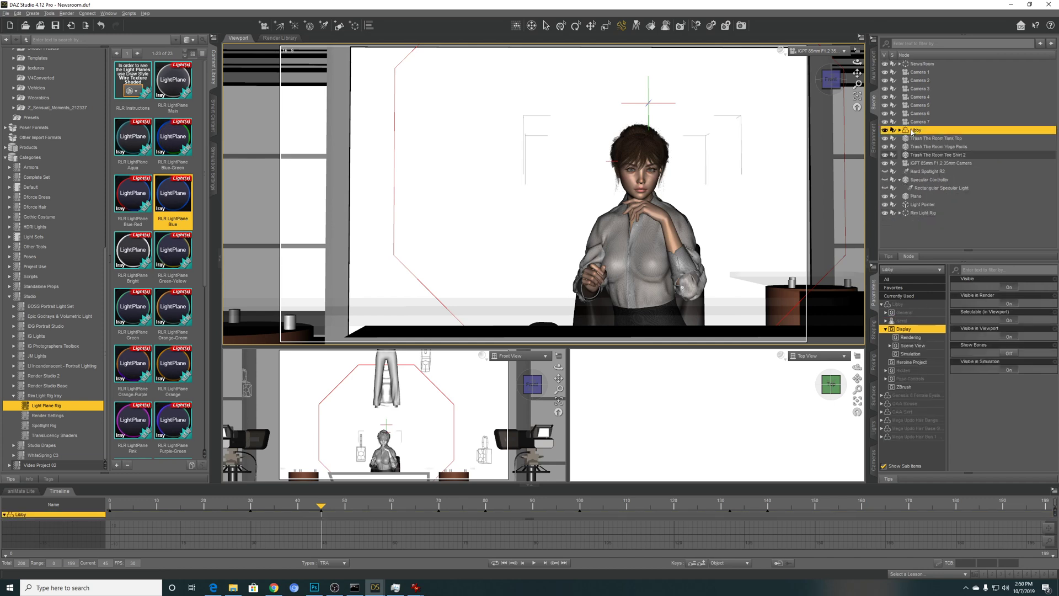
left_click(934, 164)
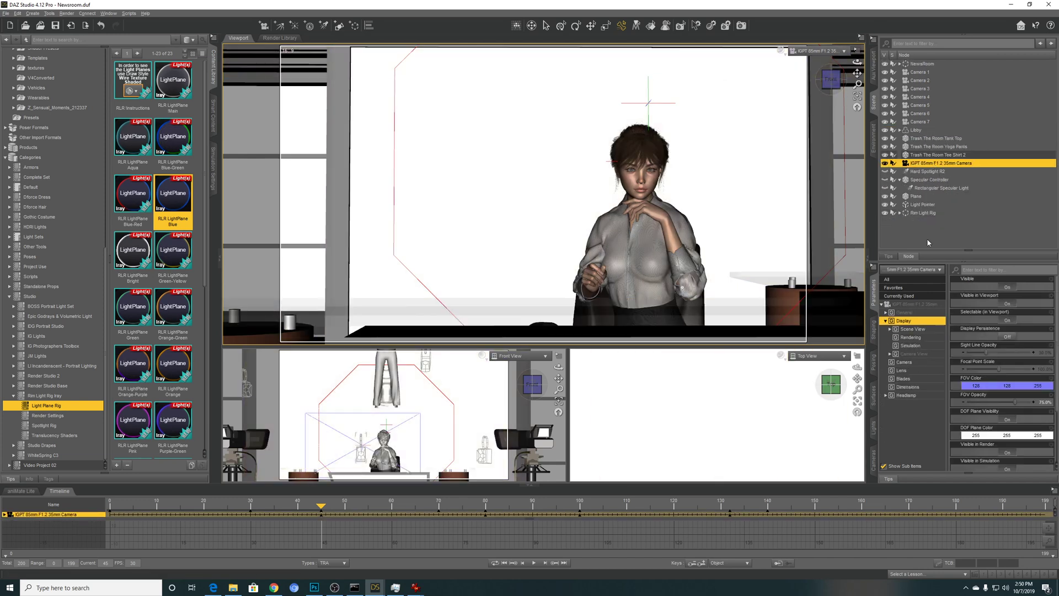
left_click(913, 387)
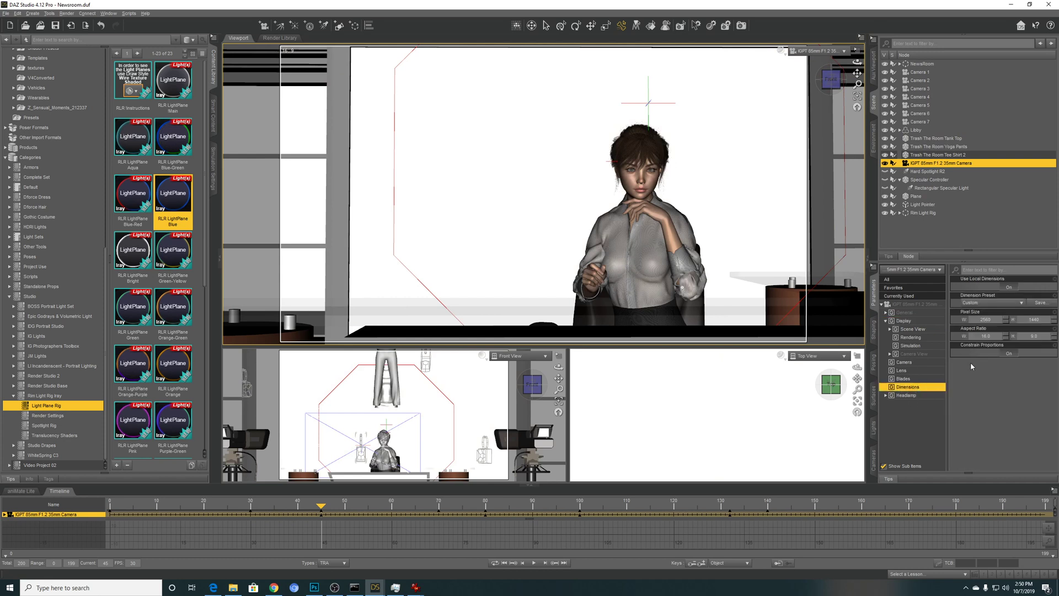
Set the camera's pixel width to 1280 with height 720, then bring up Render Settings.
left_click(997, 320)
type("128")
key("Tab")
key("Return")
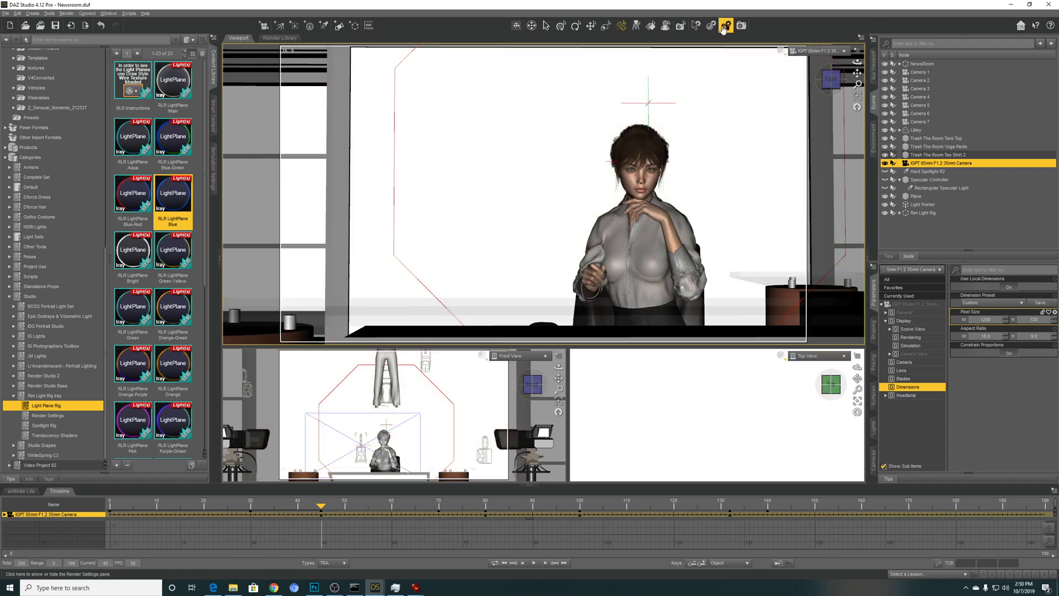
left_click(726, 25)
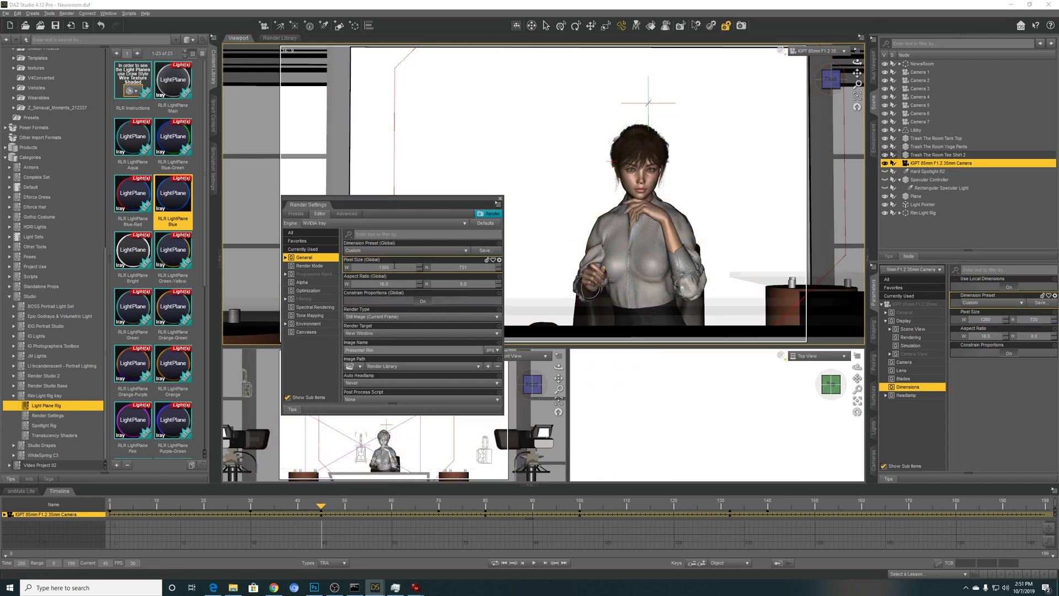
Switch Render Type to Image Series and set the render range start frame to 45.
left_click(382, 318)
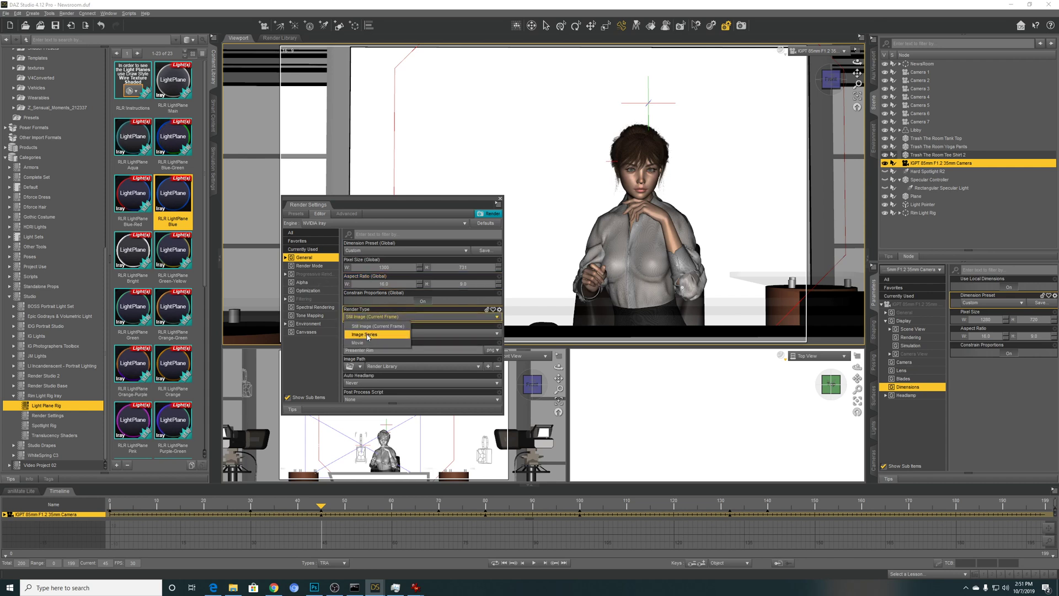
left_click(367, 334)
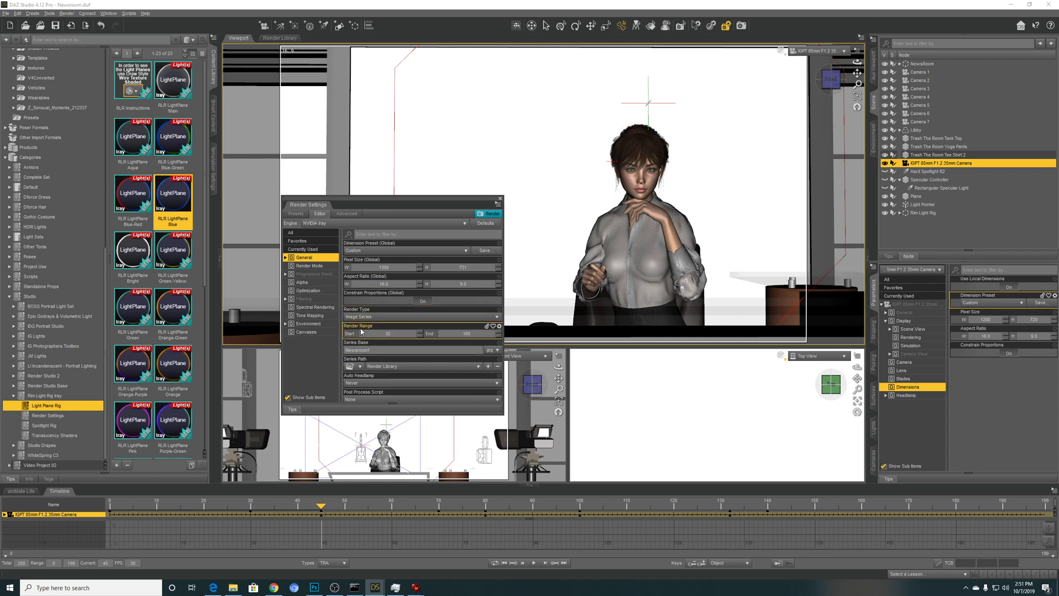
left_click_drag(331, 205, 224, 198)
left_click(268, 328)
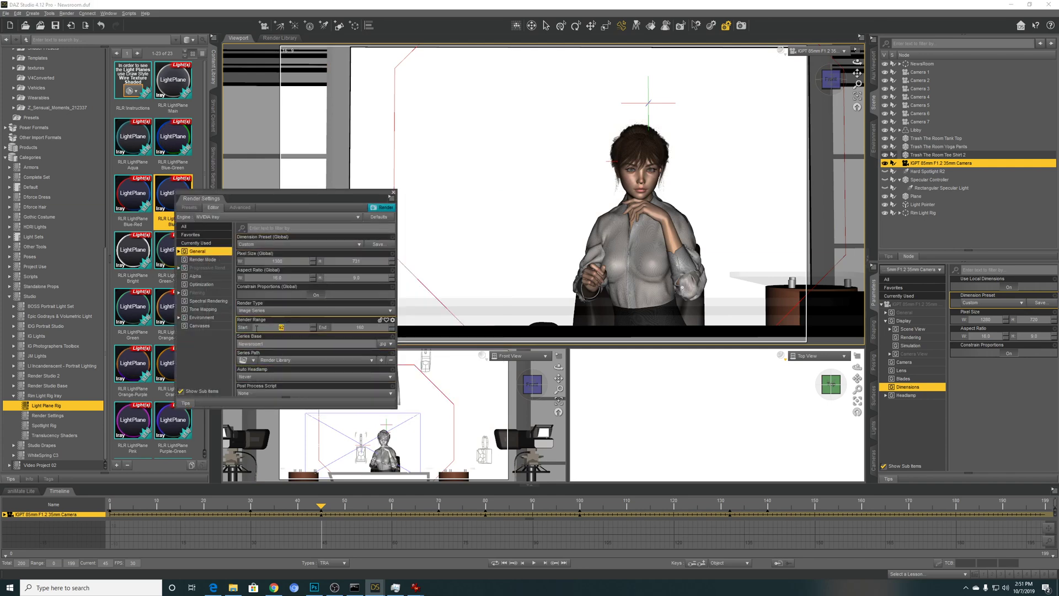
type("45")
Turn on the Post Denoiser in the Filtering render settings.
left_click(203, 284)
left_click(202, 292)
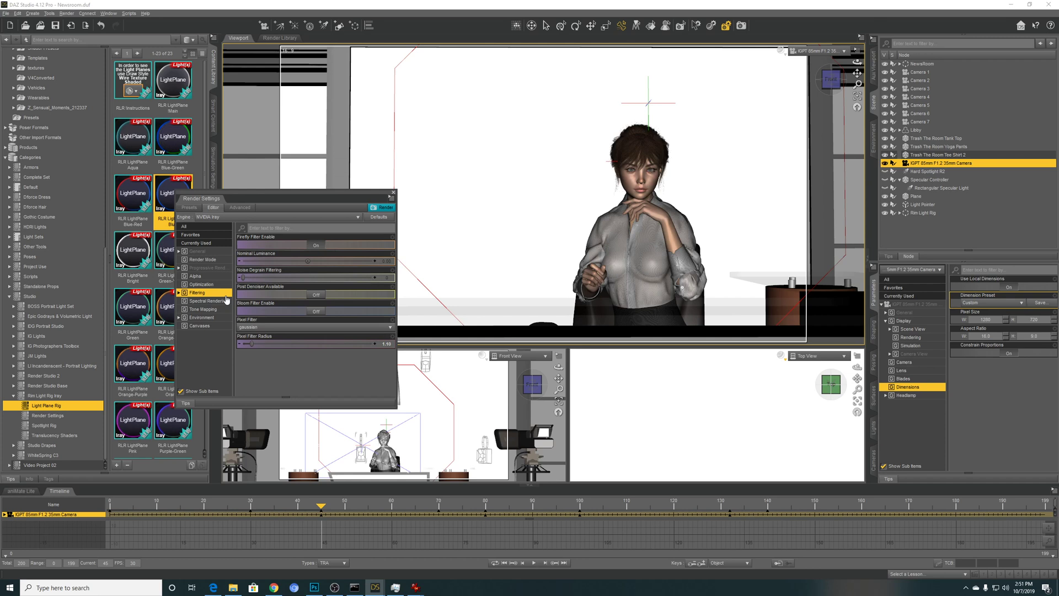
left_click(313, 295)
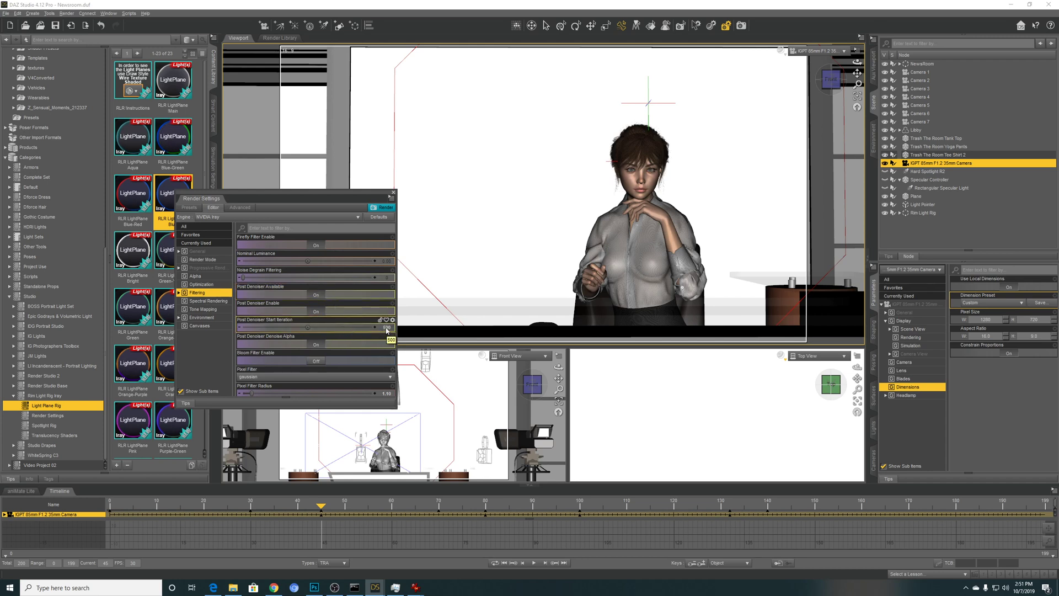
Edit the Max Samples value in the Progressive Rendering settings.
left_click(203, 260)
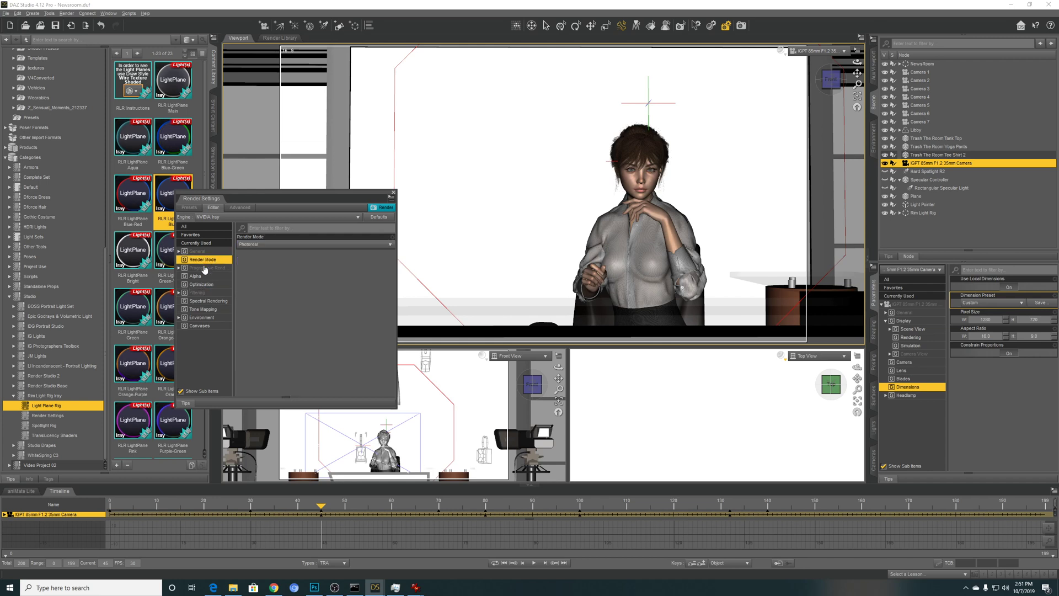
left_click(204, 268)
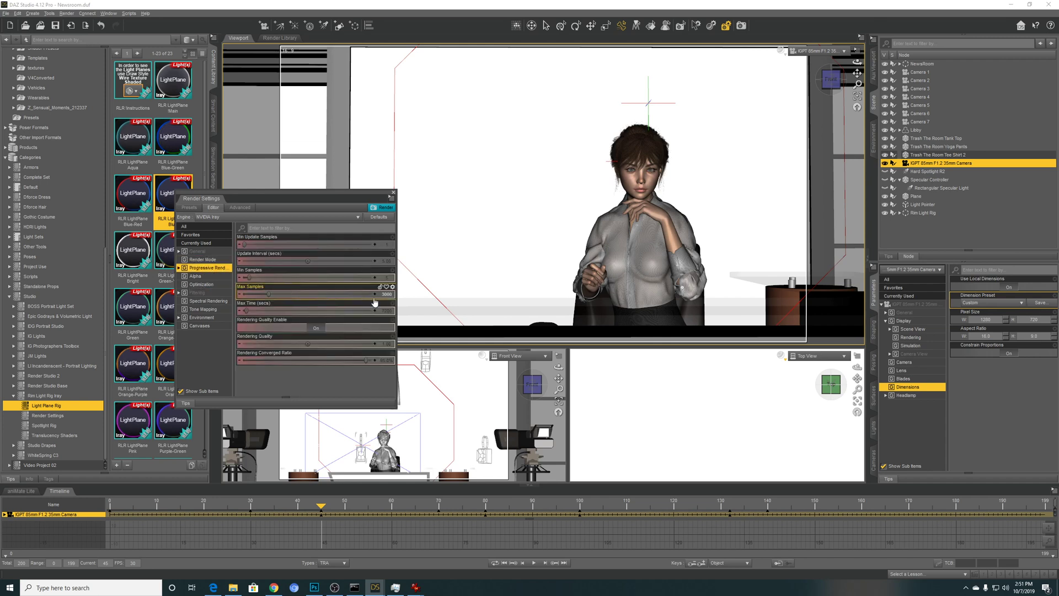
left_click(392, 294)
type("5")
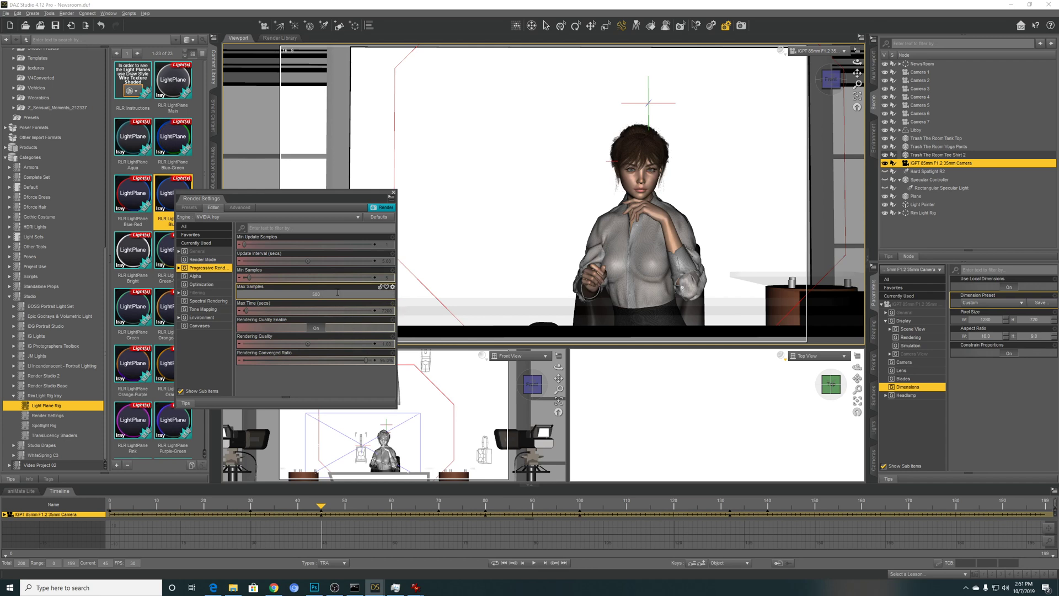
key("BackSpace")
key("BackSpace")
key("BackSpace")
key("Return")
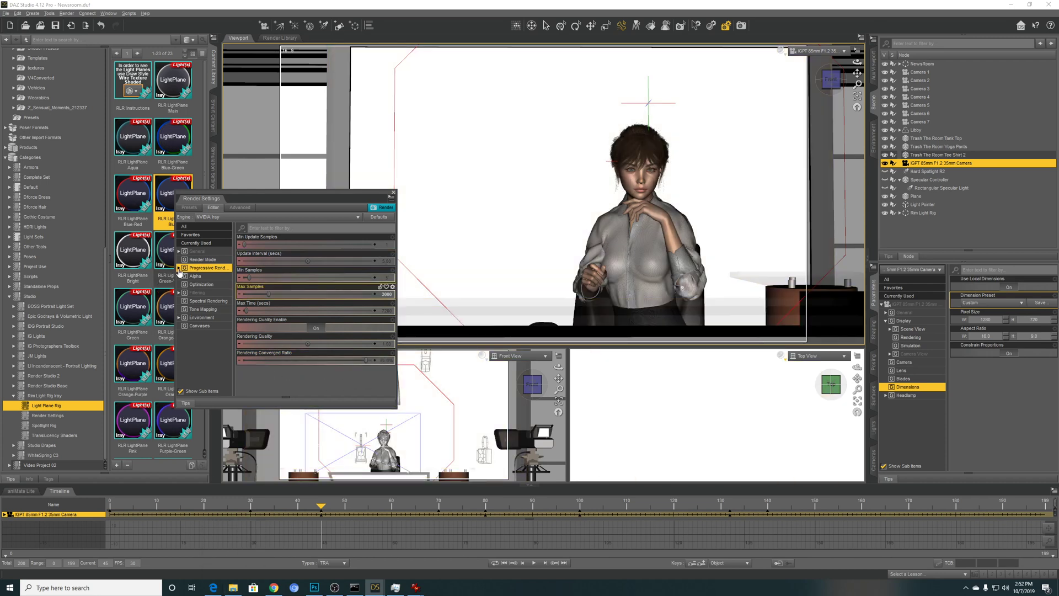
Set Max Samples to 500, review the Filtering settings, and open File Explorer.
left_click(197, 252)
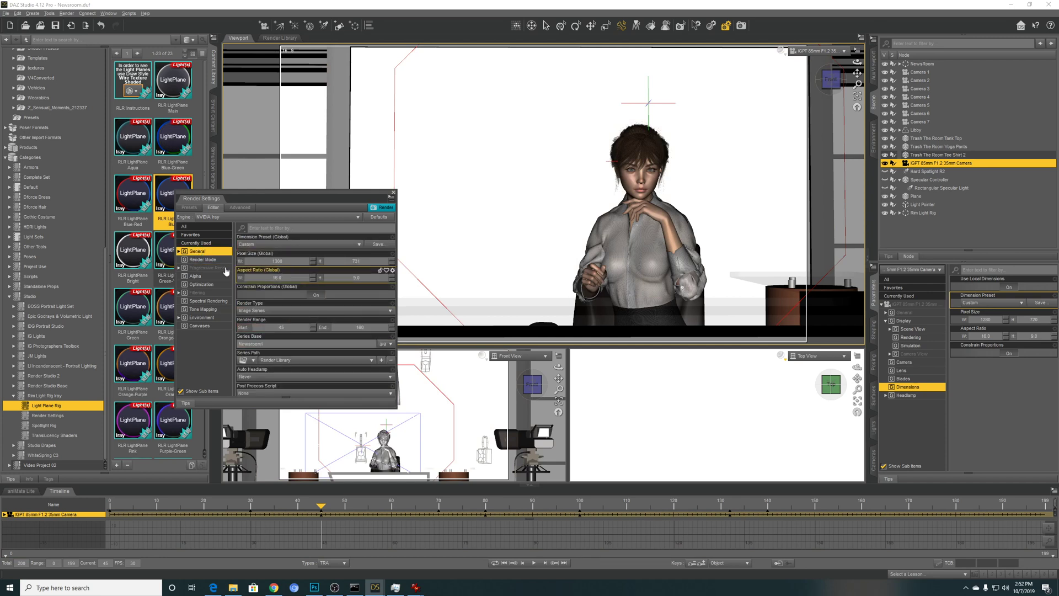
left_click(208, 267)
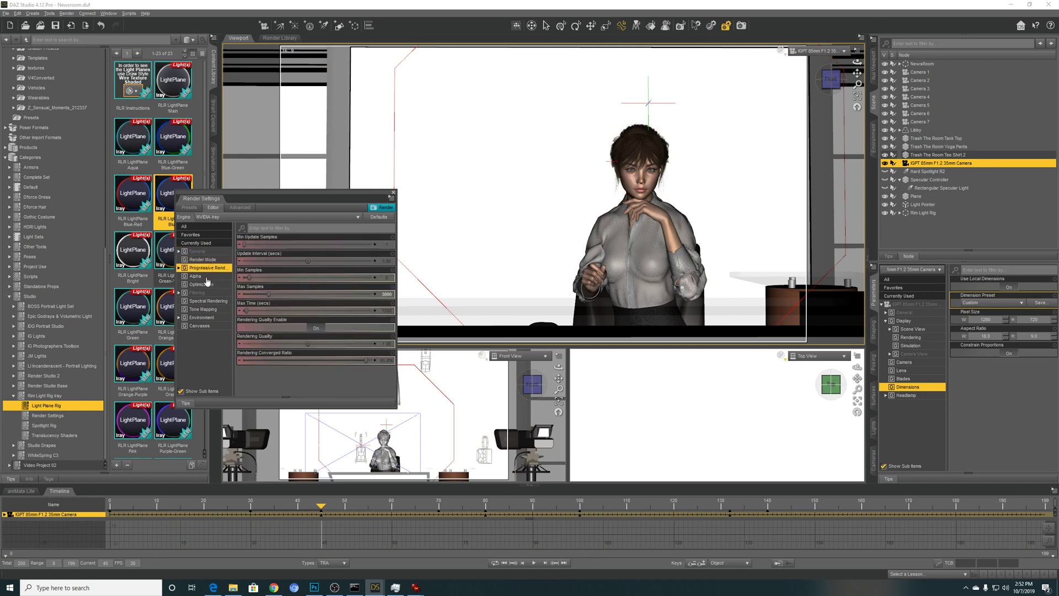
left_click(388, 294)
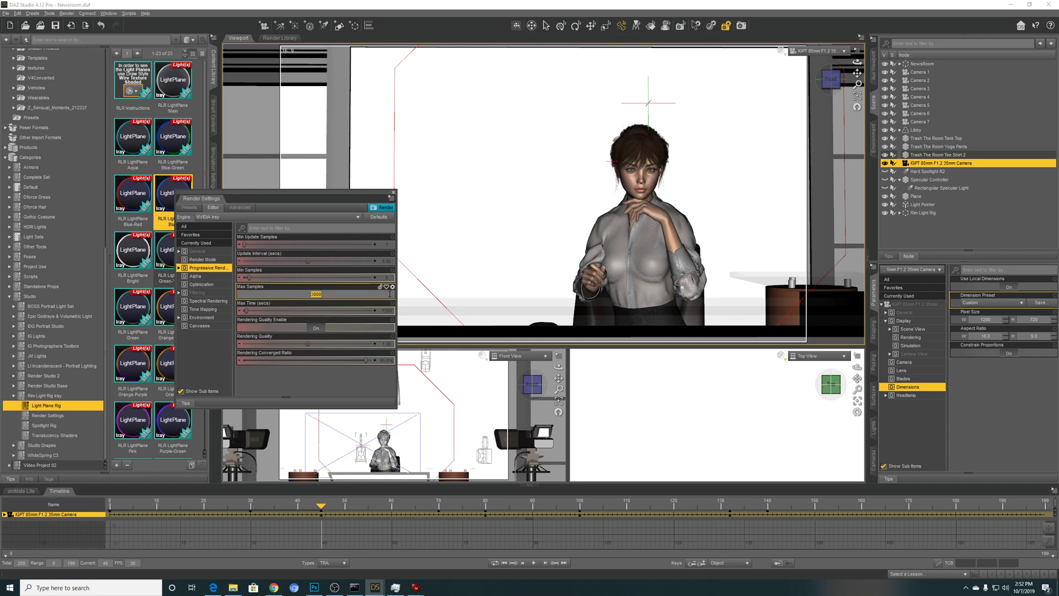
type("50")
key("Return")
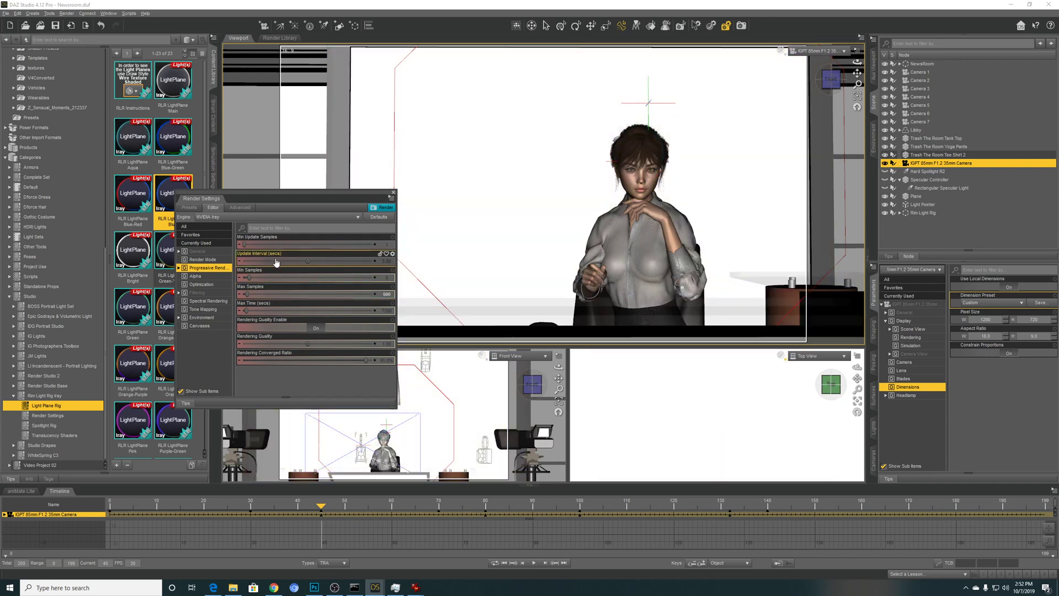
left_click(202, 293)
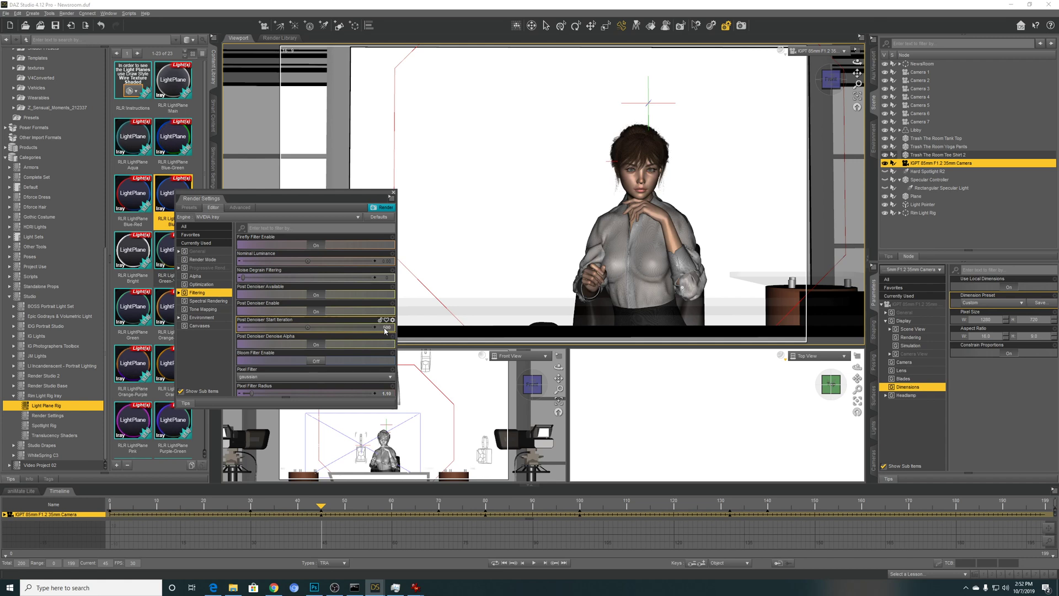
left_click(234, 588)
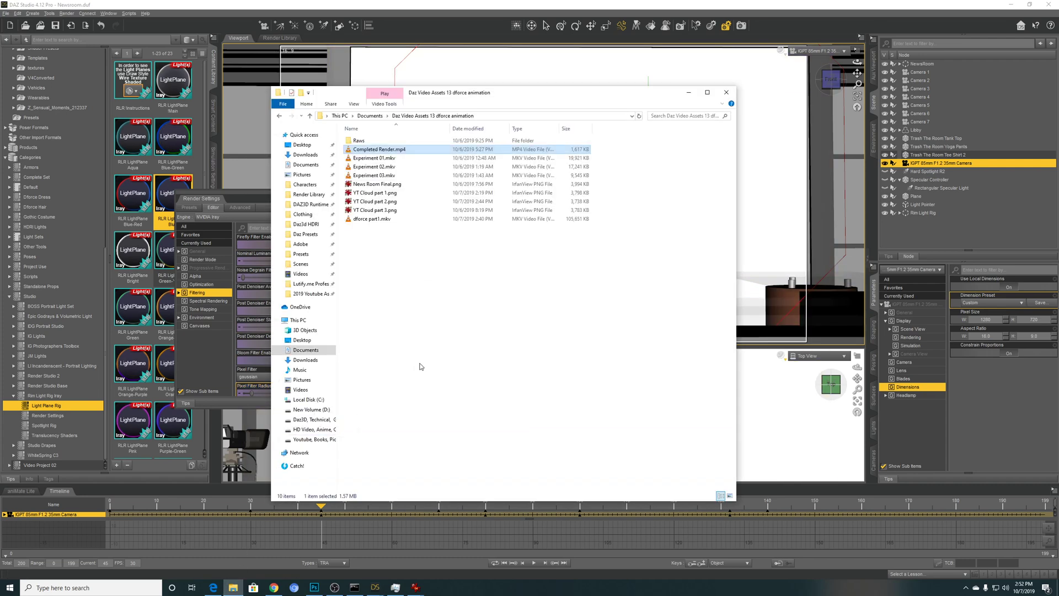
Go to Local Disk (C:) and select the ffmpeg folder.
left_click(308, 399)
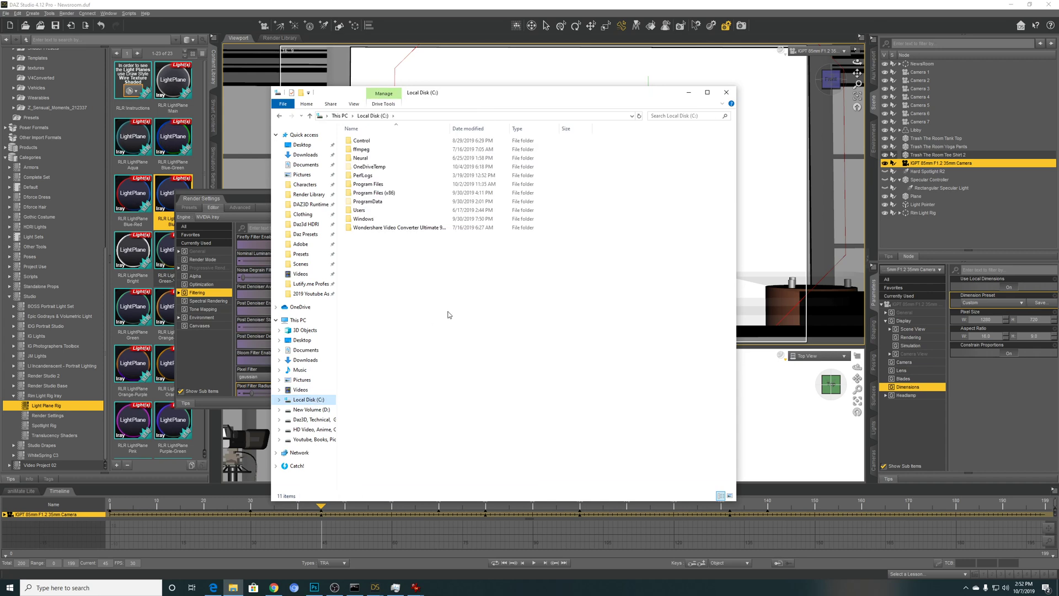
left_click(369, 152)
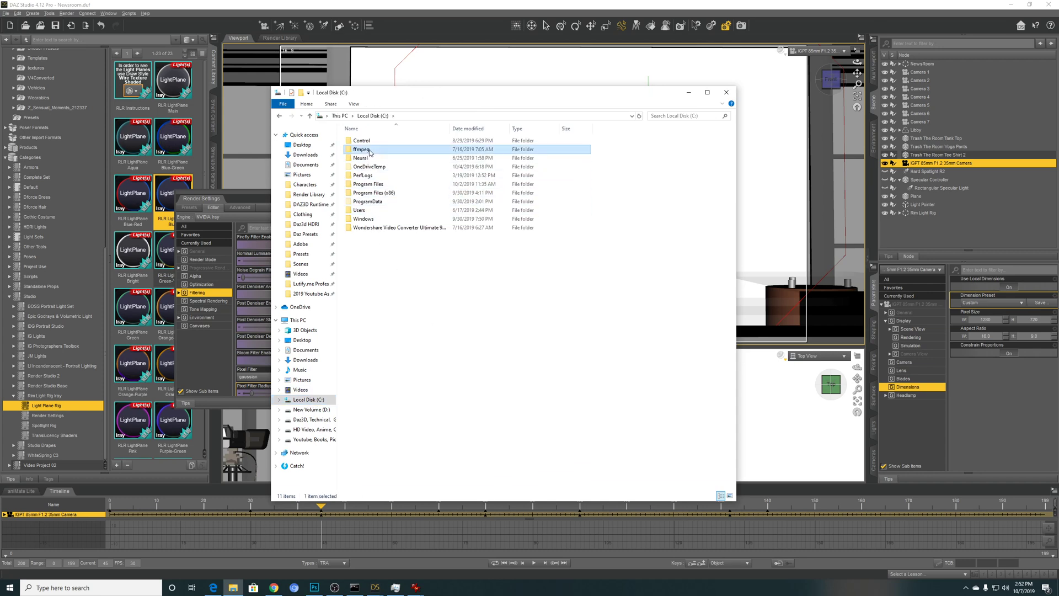
Search Google for ffmpeg and open the Download page on ffmpeg.org.
left_click(274, 591)
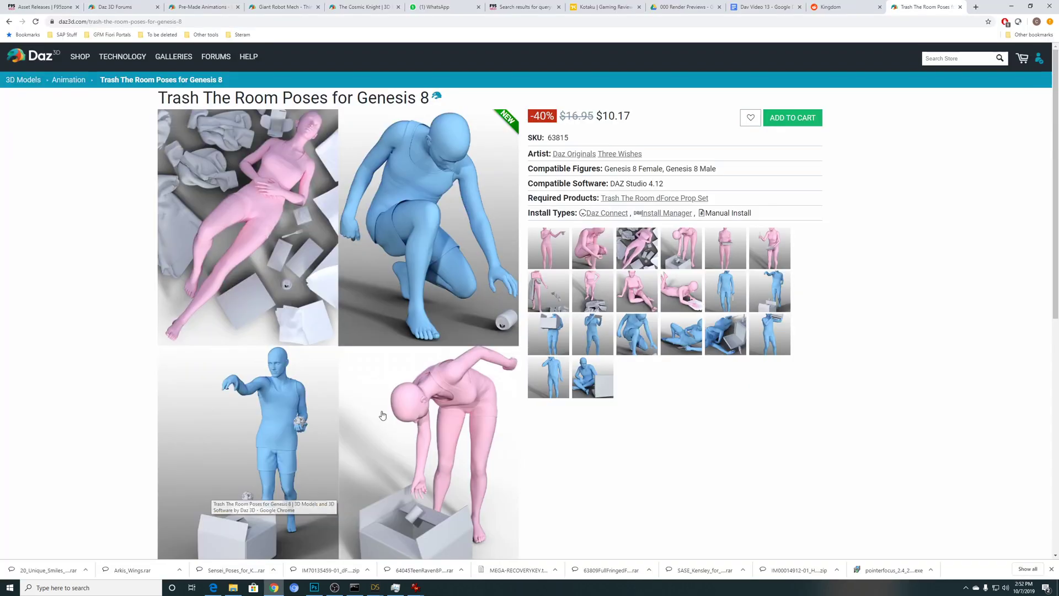
left_click(545, 20)
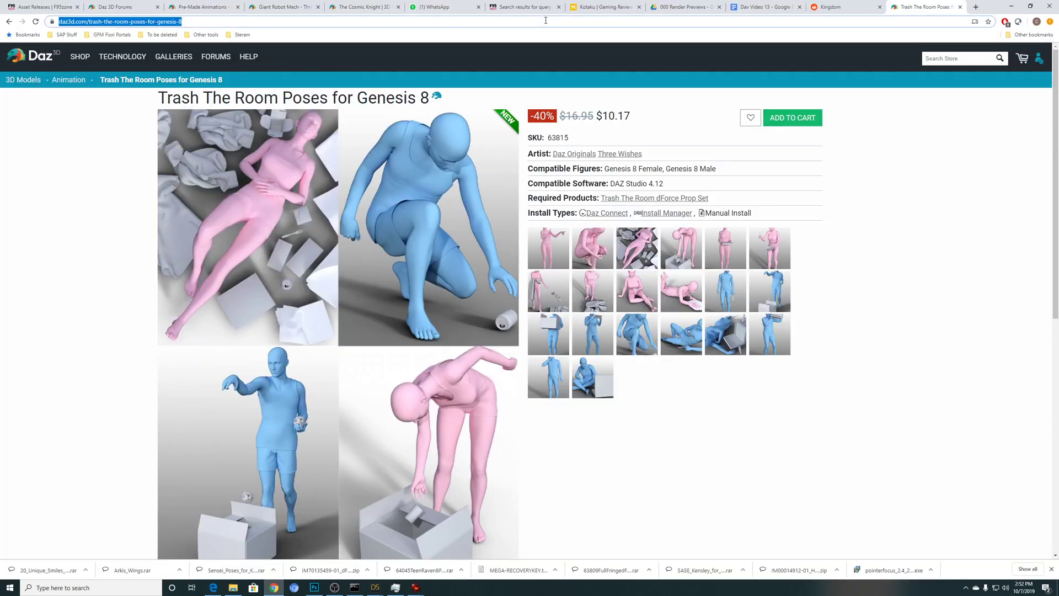
type("ffmeg")
key("Return")
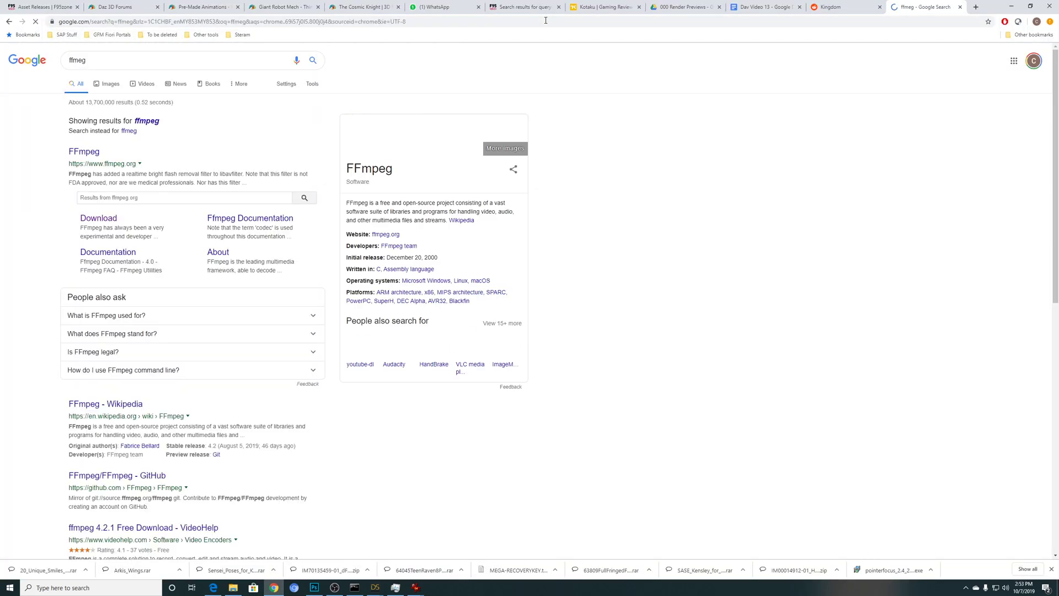
left_click(85, 154)
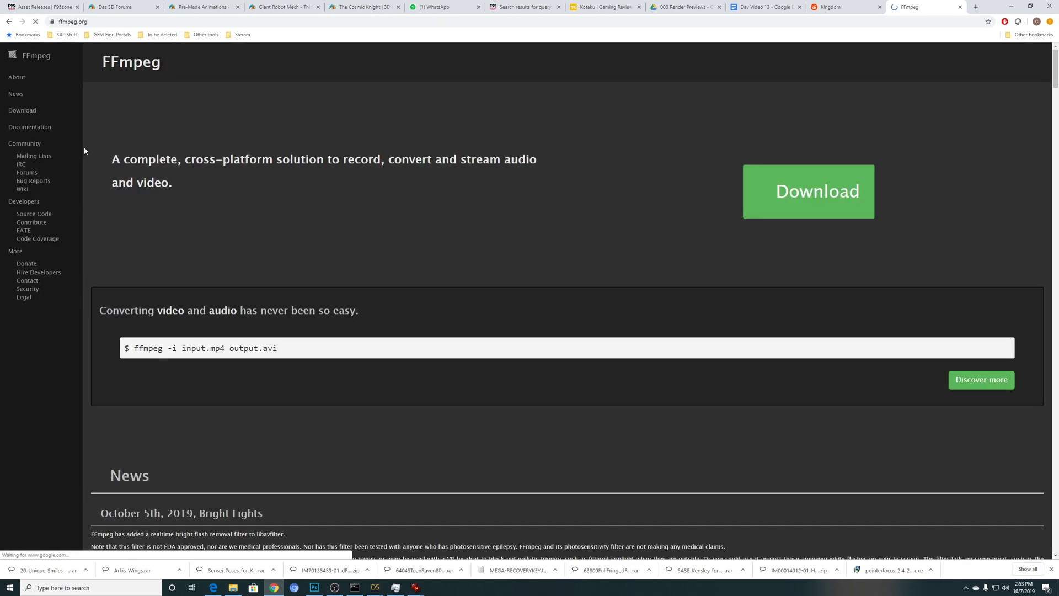
left_click(22, 111)
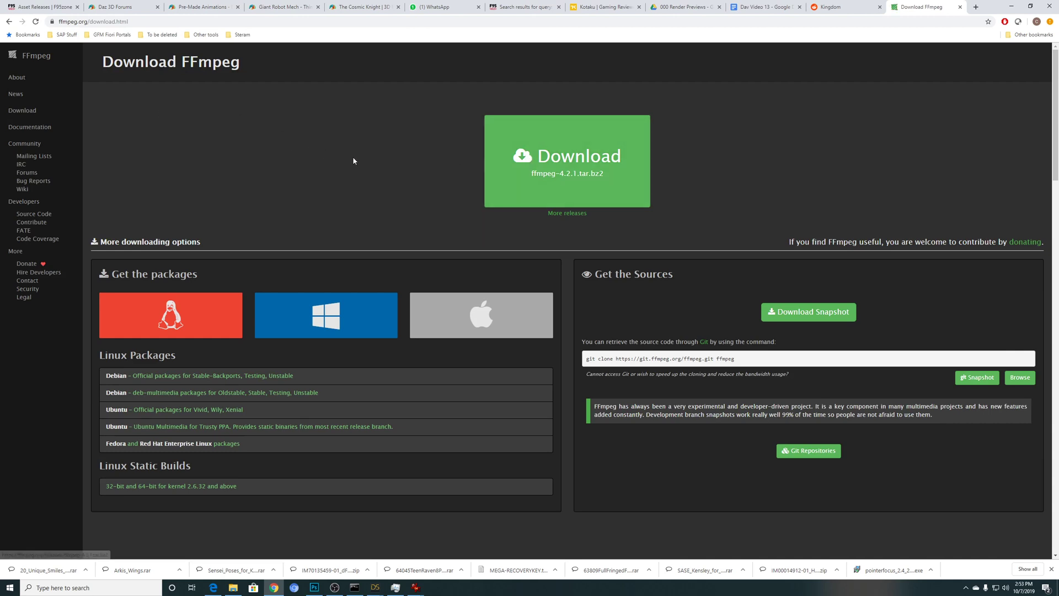
Open C:\ffmpeg\bin in a widened Explorer window and select Newsroom1045.jpg.
mouse_move(326, 315)
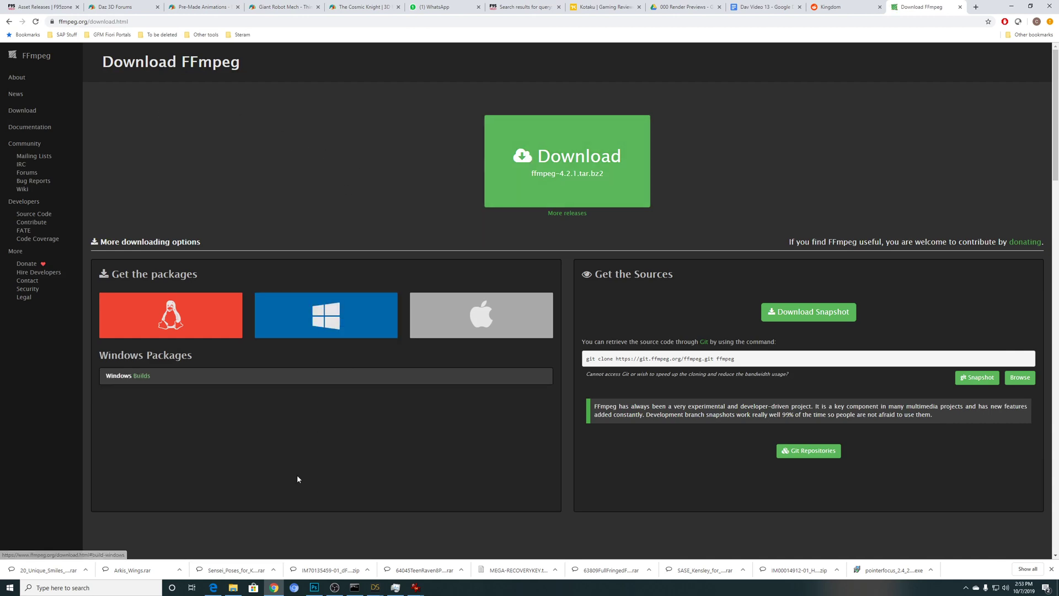
left_click(233, 587)
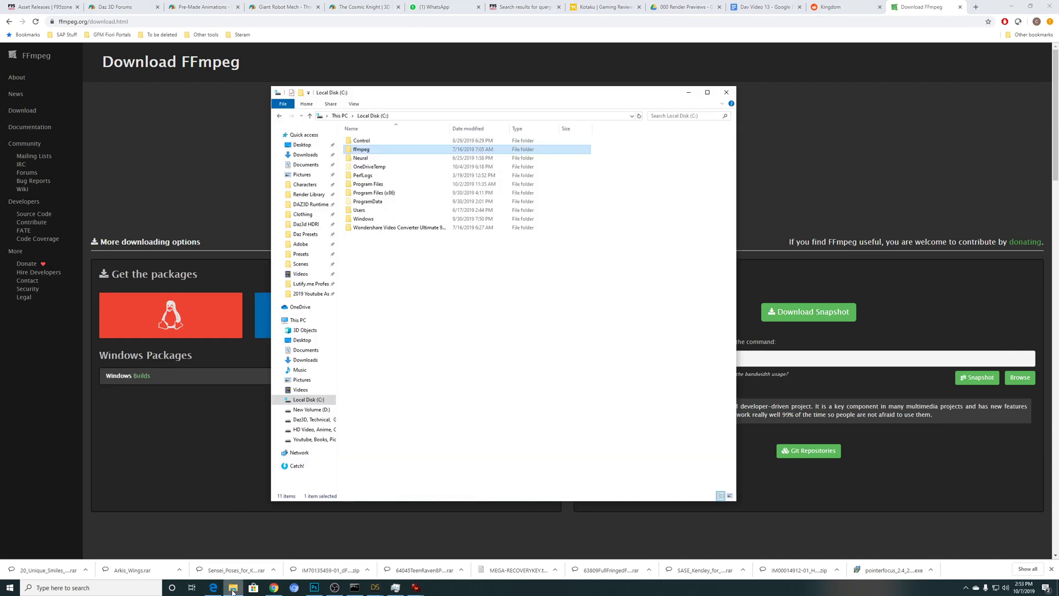
double_click(361, 149)
double_click(361, 142)
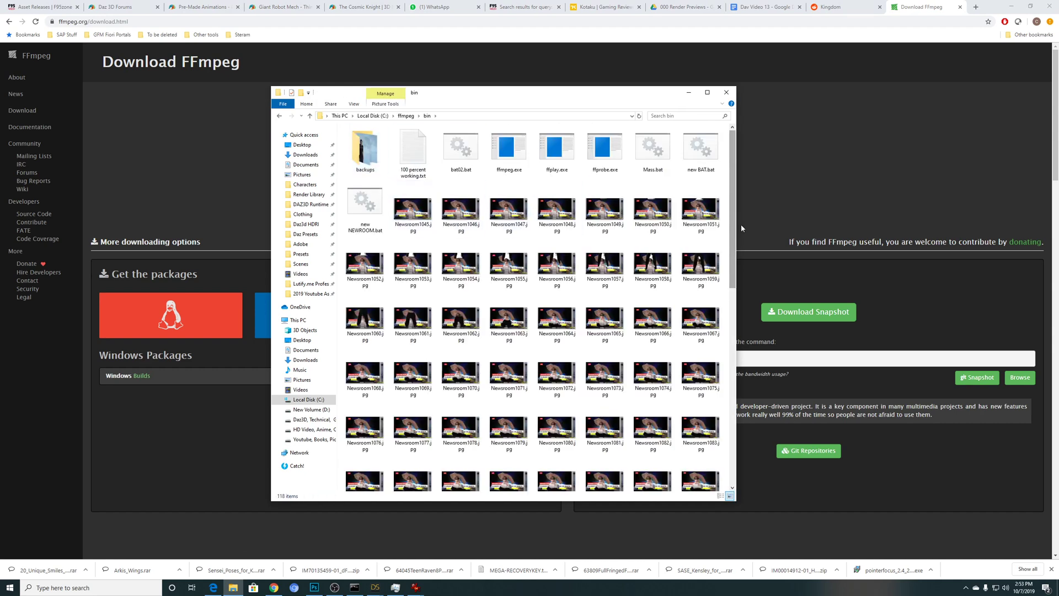
left_click_drag(736, 231, 939, 231)
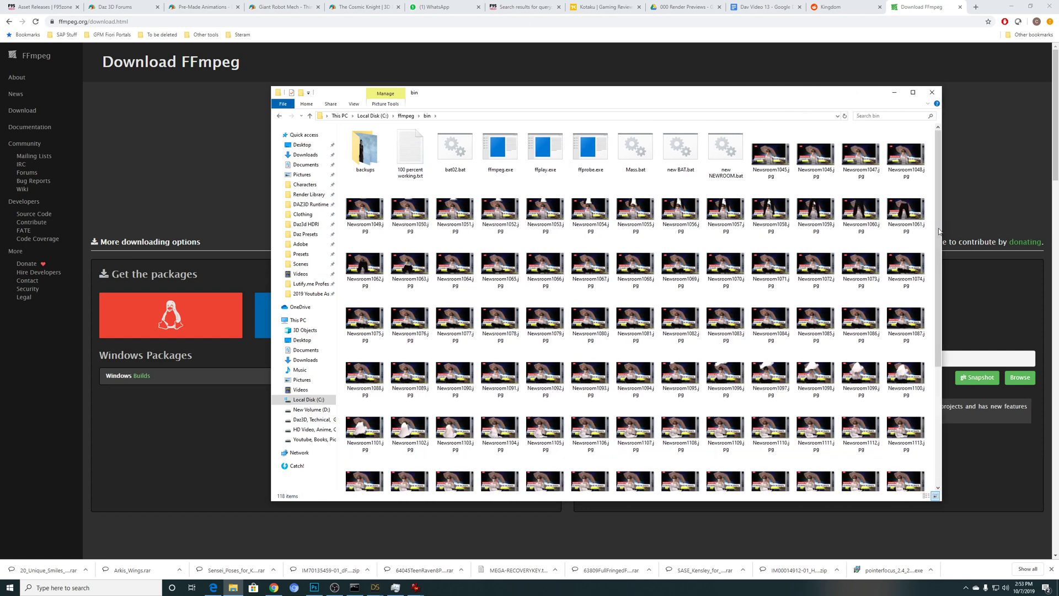
left_click(774, 158)
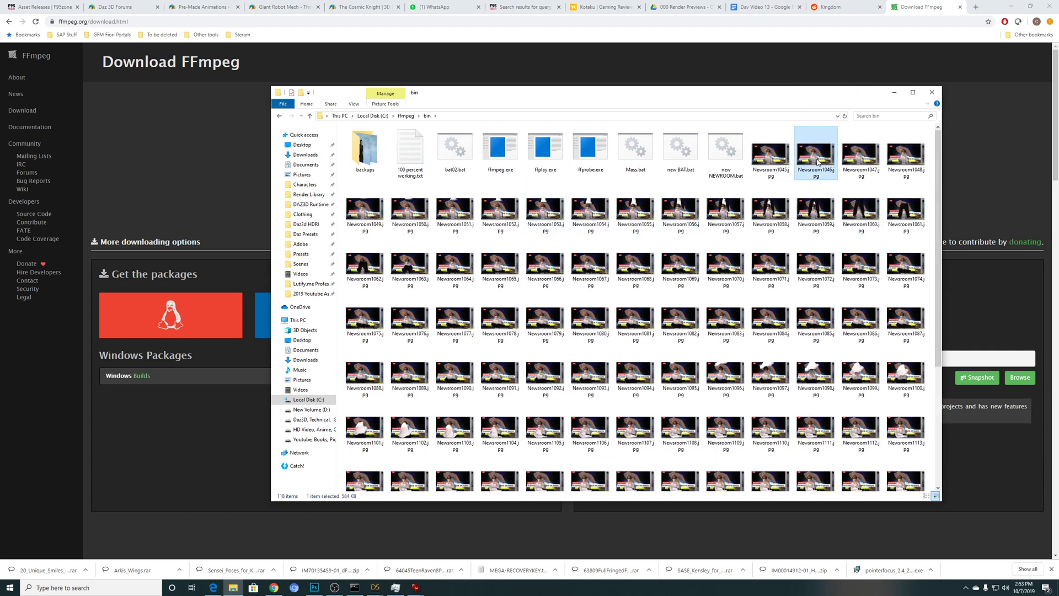
Open Newsroom1045.jpg in IrfanView and scroll through the rendered frames up to Newsroom1114.
double_click(775, 158)
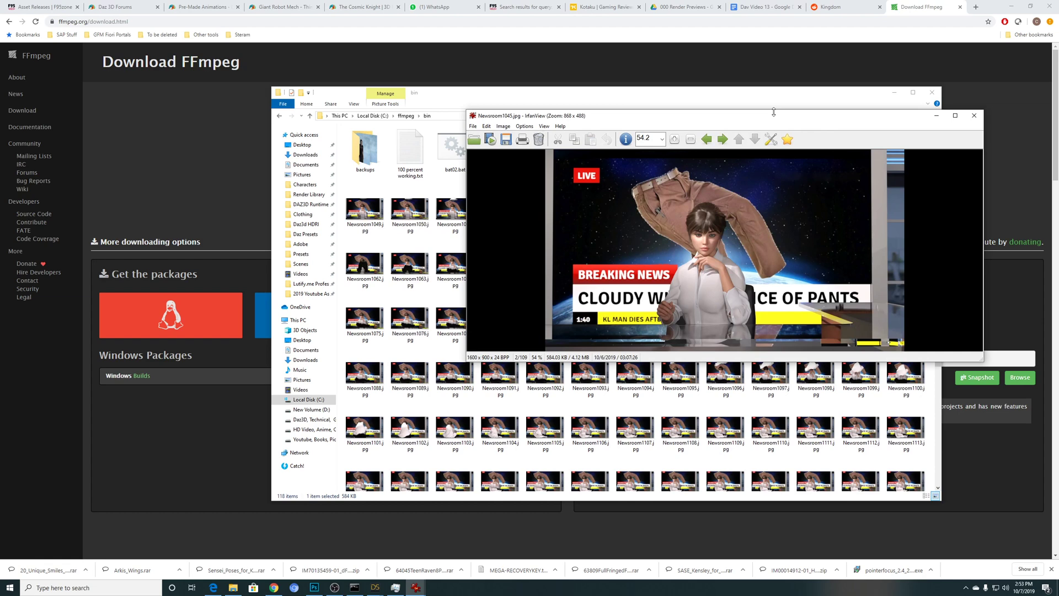
scroll(668, 220, "down", 10)
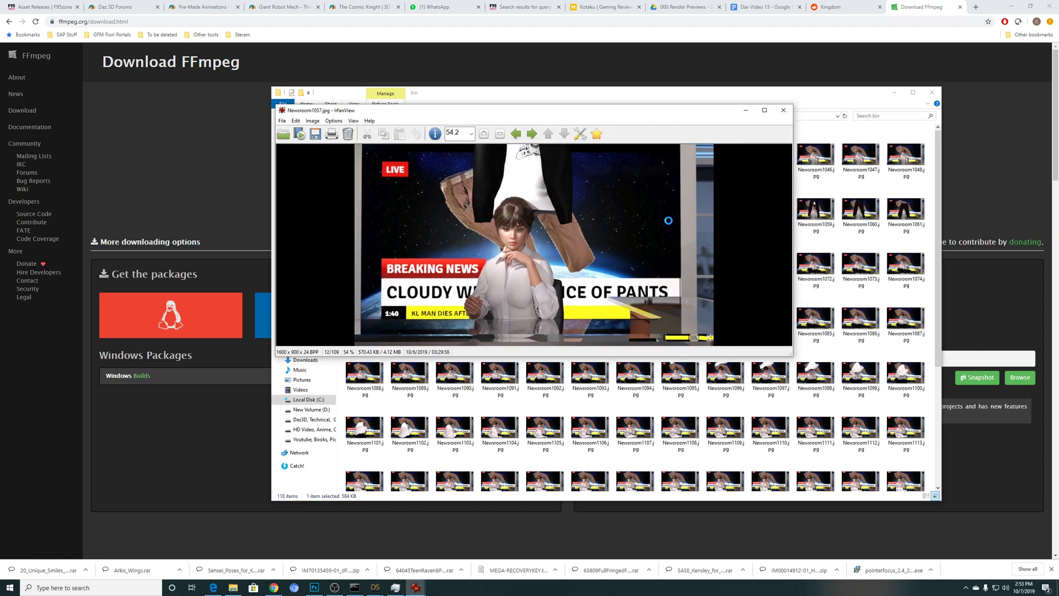
scroll(668, 220, "down", 20)
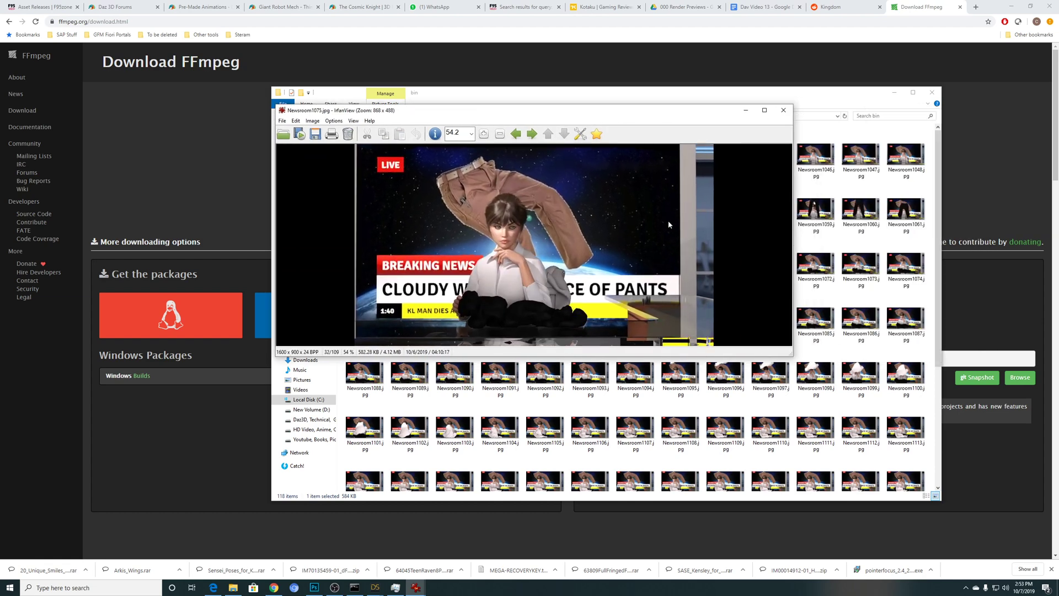
scroll(668, 223, "down", 19)
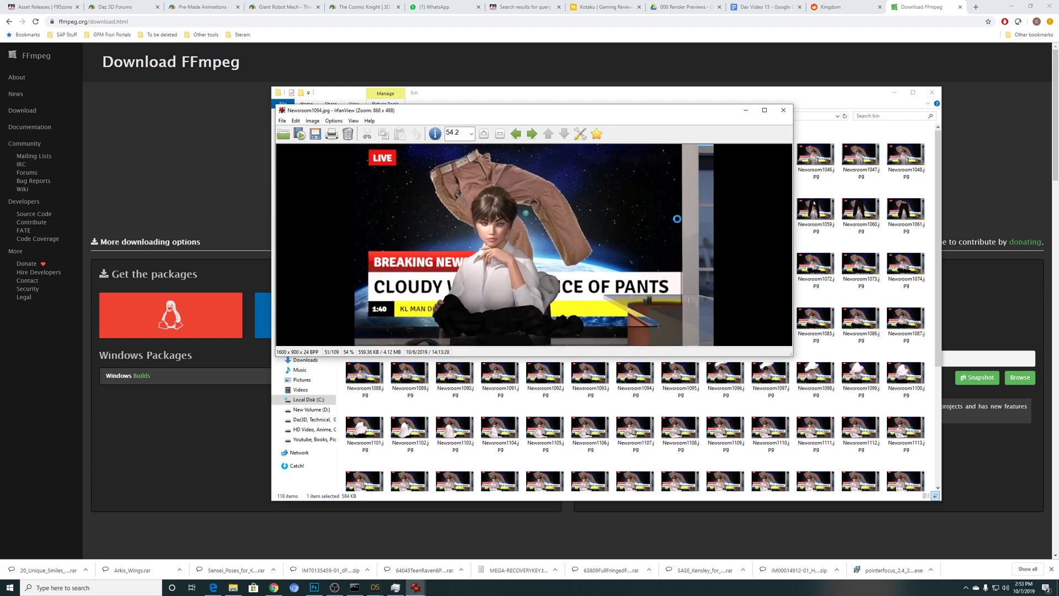
scroll(677, 222, "down", 19)
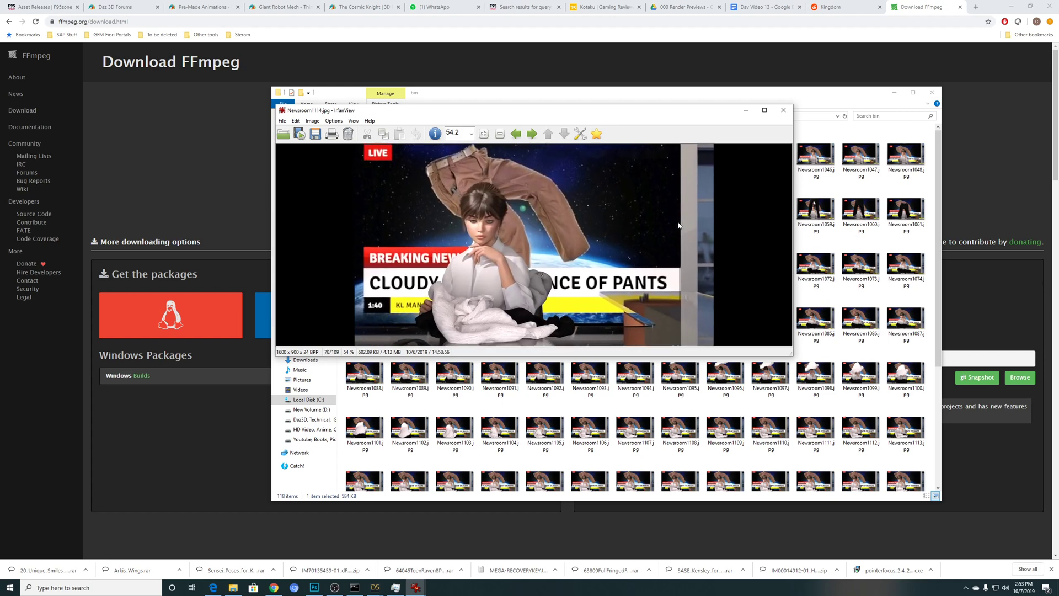
scroll(678, 226, "down", 4)
Close the image viewer and scroll through the Newsroom frames in the ffmpeg bin folder.
left_click(788, 114)
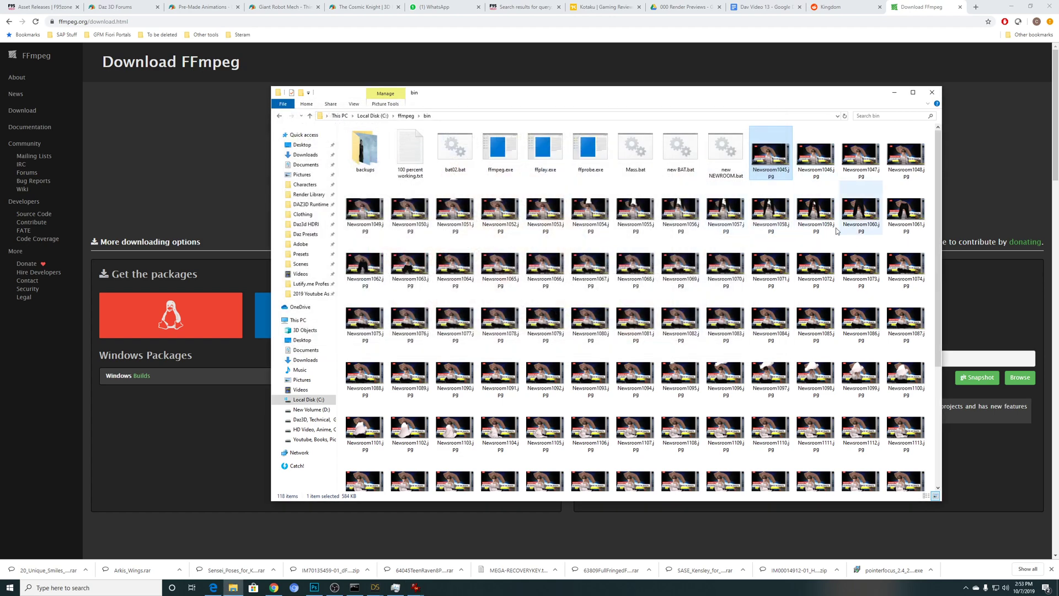
scroll(656, 261, "down", 5)
scroll(656, 261, "up", 5)
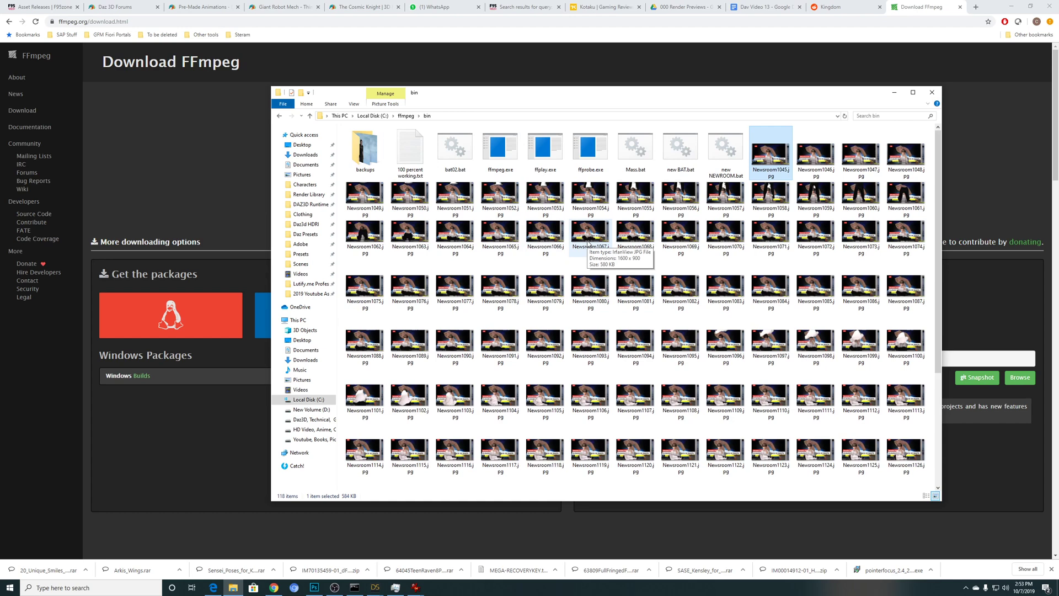
scroll(588, 244, "down", 3)
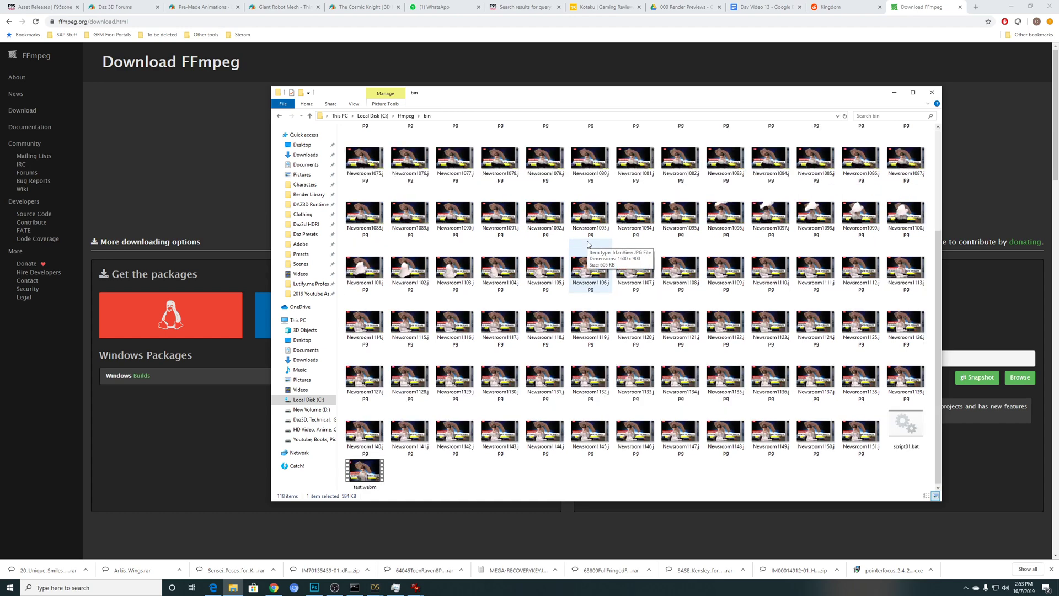
left_click(567, 483)
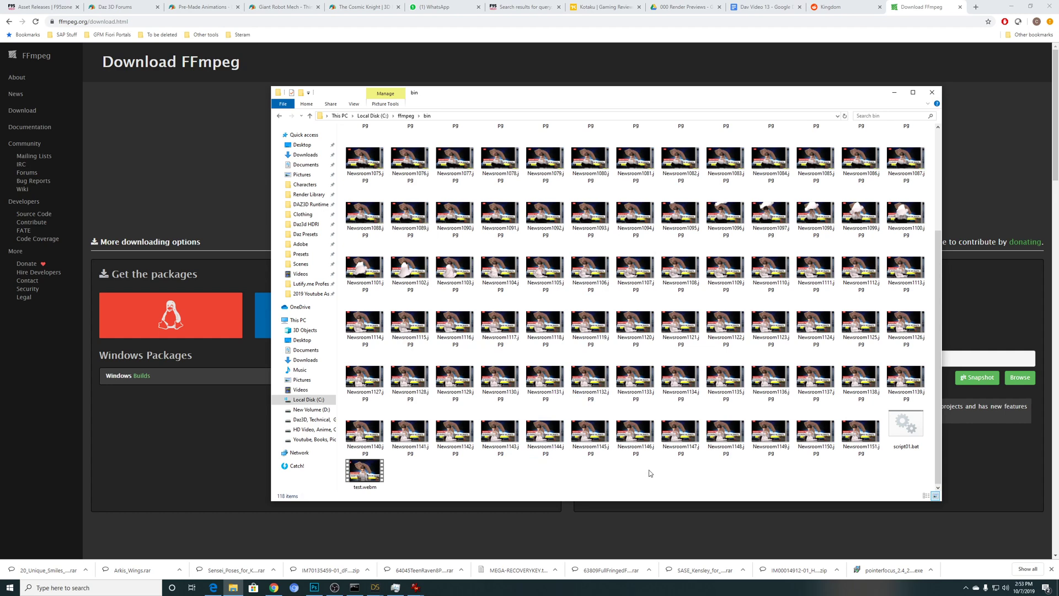
scroll(647, 475, "up", 5)
scroll(648, 475, "down", 5)
Open script01.bat in Notepad to check its ffmpeg video.webm command, then close it.
right_click(903, 440)
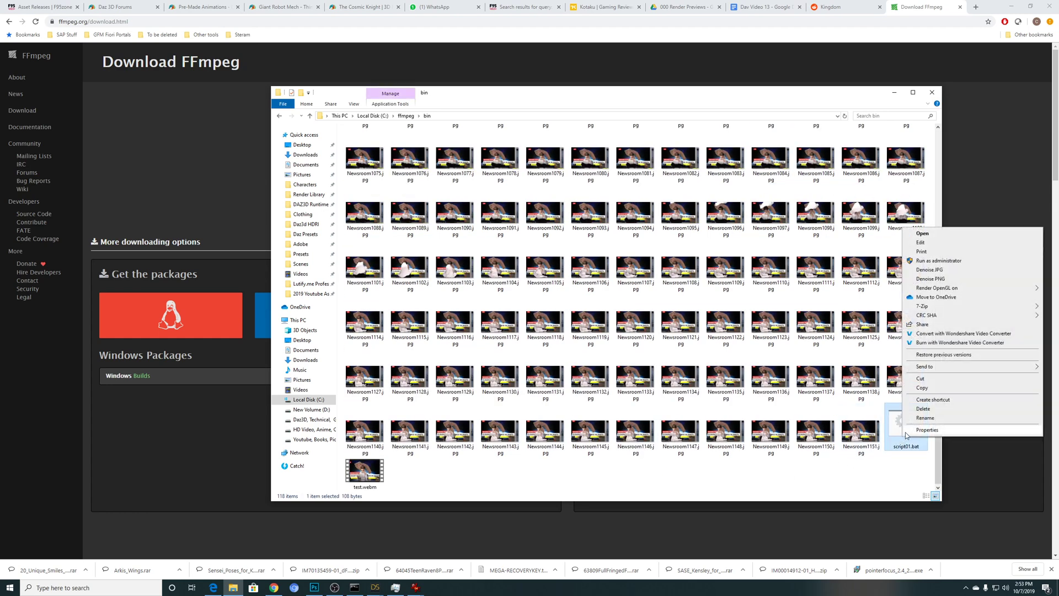
left_click(921, 243)
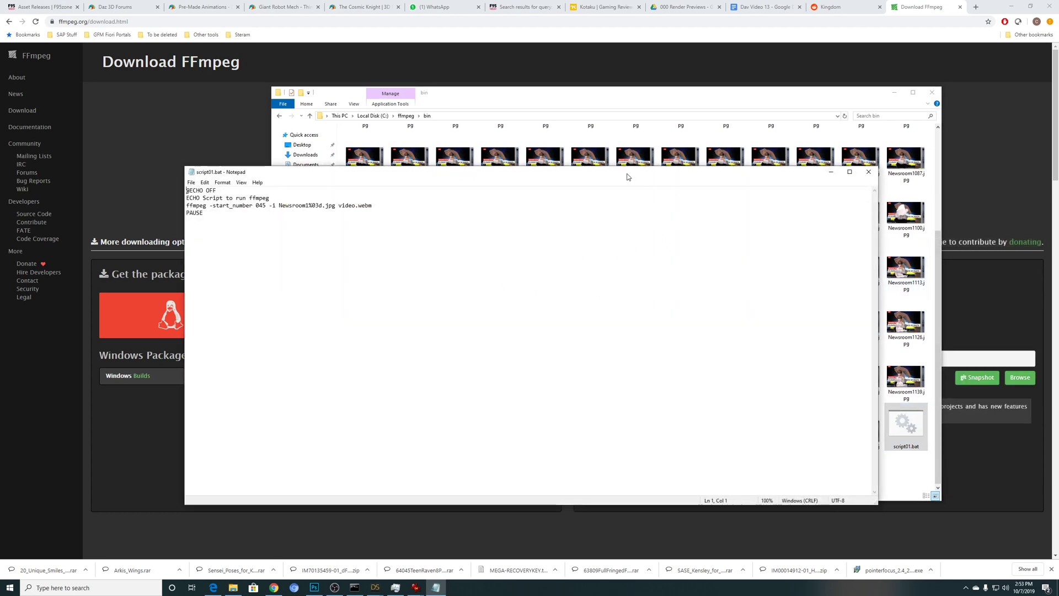
left_click_drag(626, 175, 675, 178)
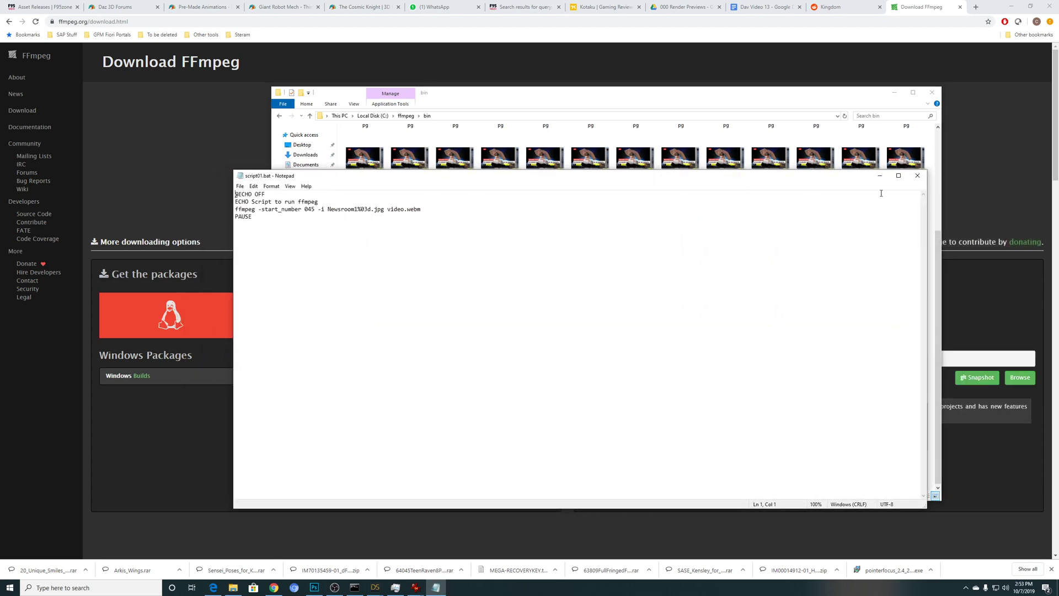
left_click(915, 176)
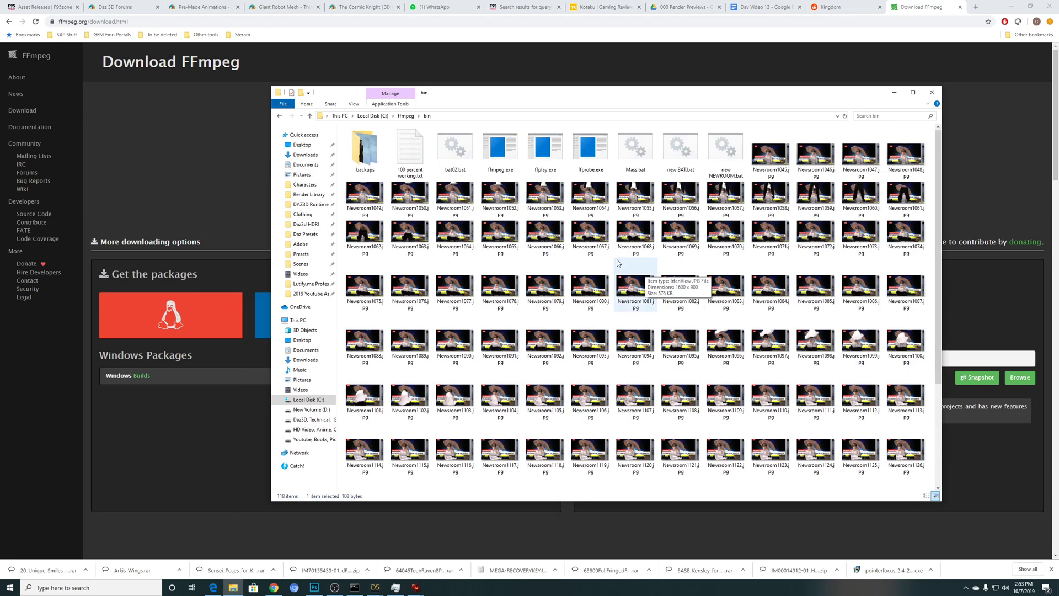
Open the '100 percent working.txt' notes and review the ffmpeg command line.
double_click(410, 147)
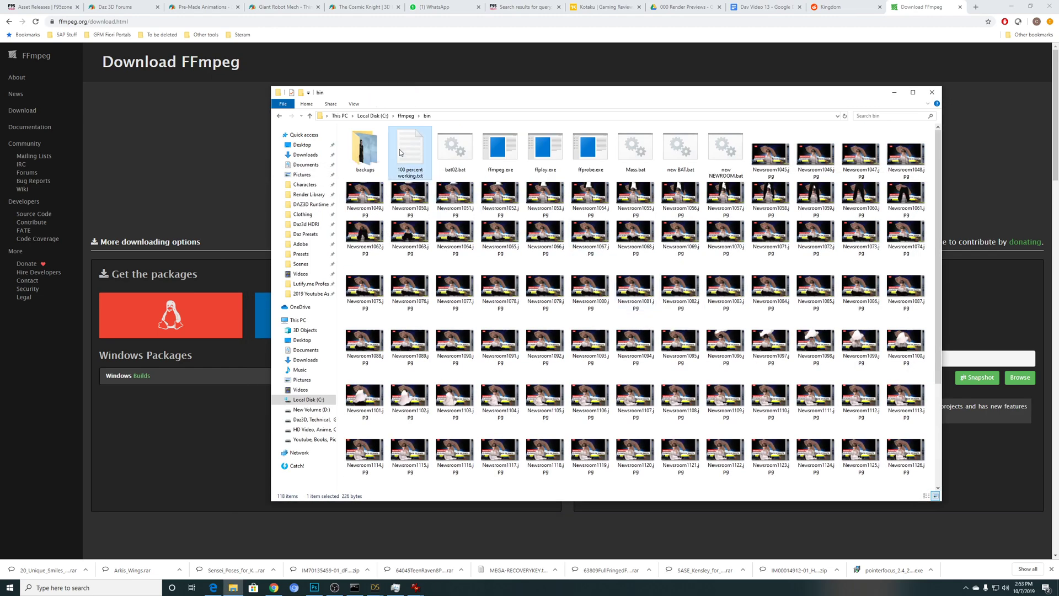
left_click_drag(440, 176, 574, 178)
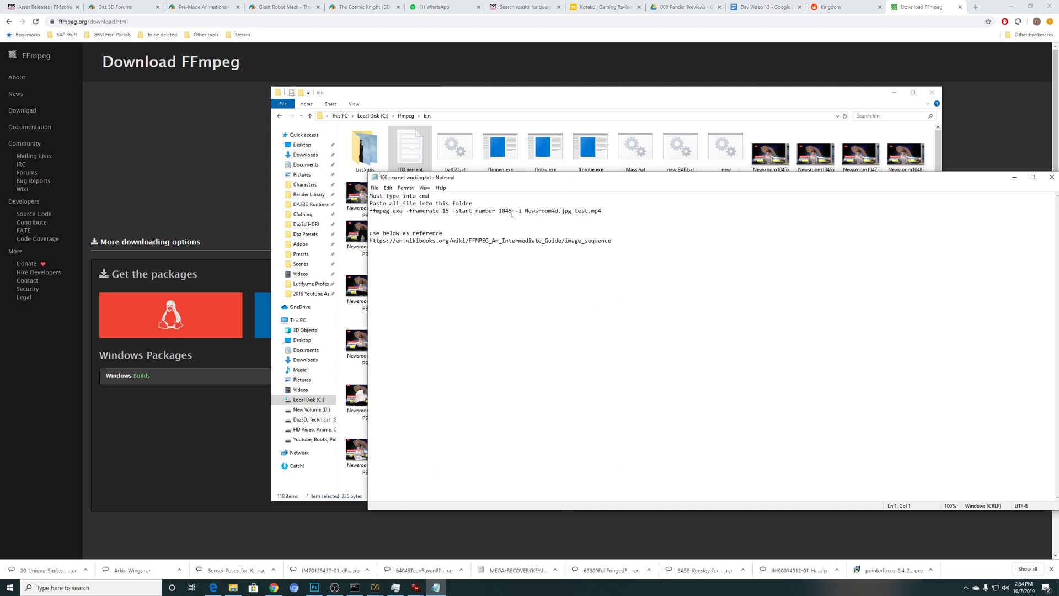
left_click_drag(522, 212, 602, 211)
left_click(603, 212)
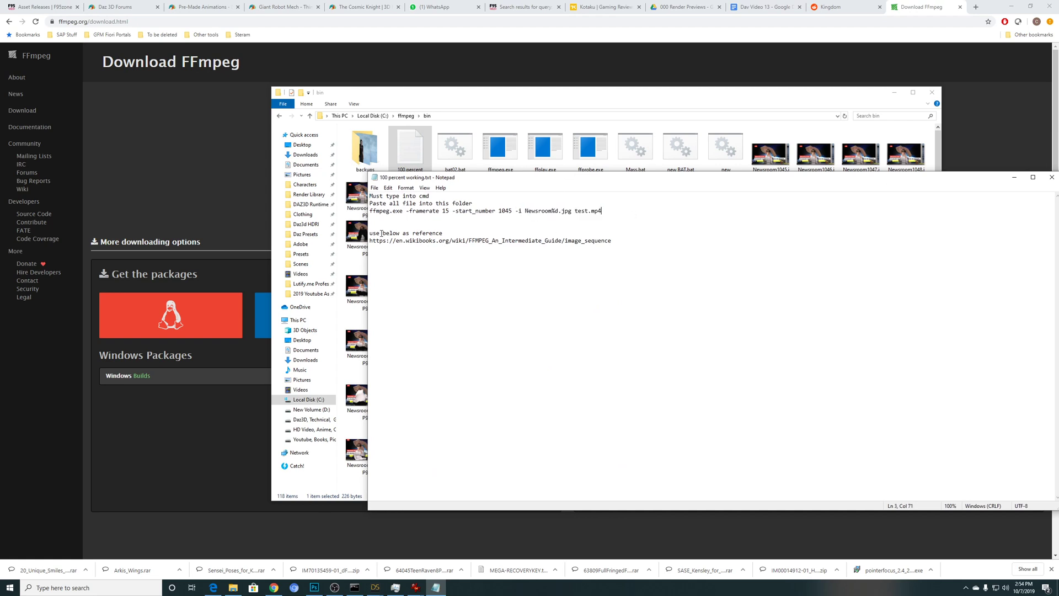
Launch Command Prompt, change to C:\ffmpeg\bin, and start typing 'ffmpeg.exe -framerat'.
left_click(69, 588)
type("c")
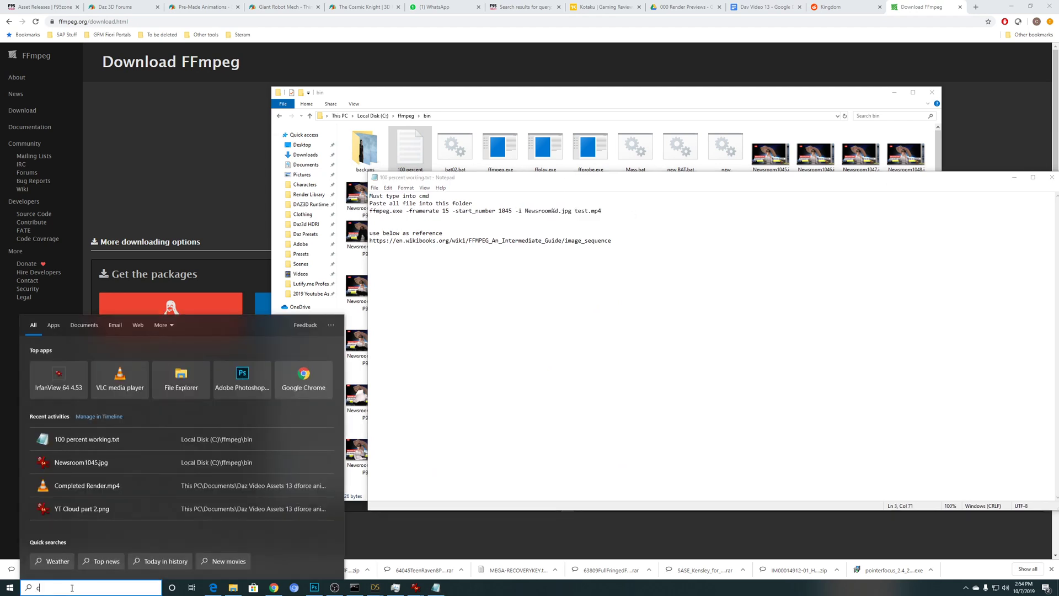
type("md")
key("Return")
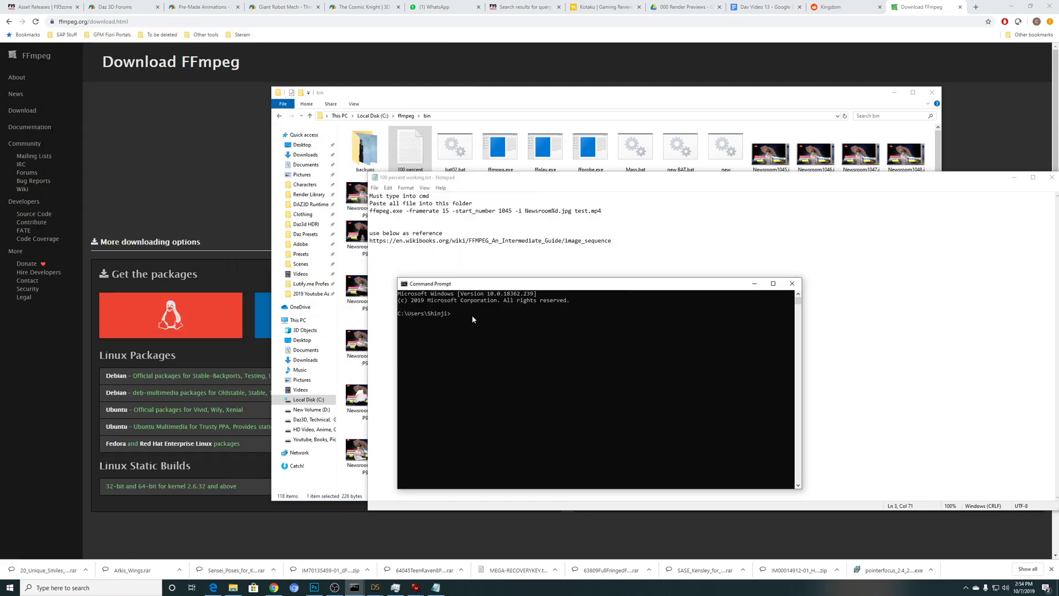
type("cd")
key("Return")
type("cd\\")
key("Return")
type("cd ffmpeg")
key("Return")
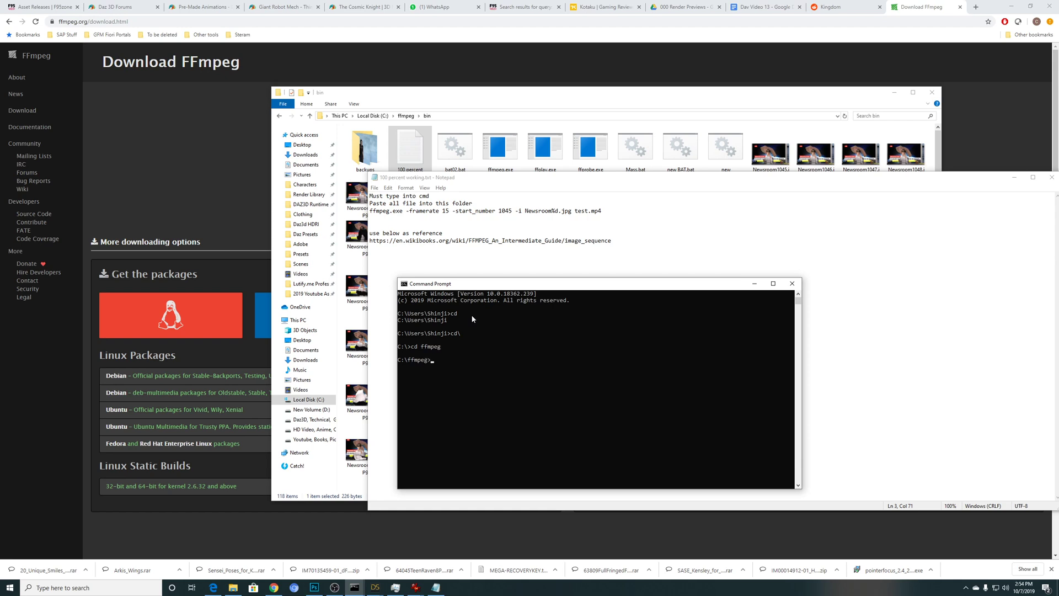
type("cd bin")
key("Return")
type("ffmpeg.exe -framerate")
Compare the command's Newsroom%d.jpg pattern with first frame Newsroom1045.jpg, then select the Wikibooks link.
left_click(430, 212)
left_click_drag(611, 210, 369, 212)
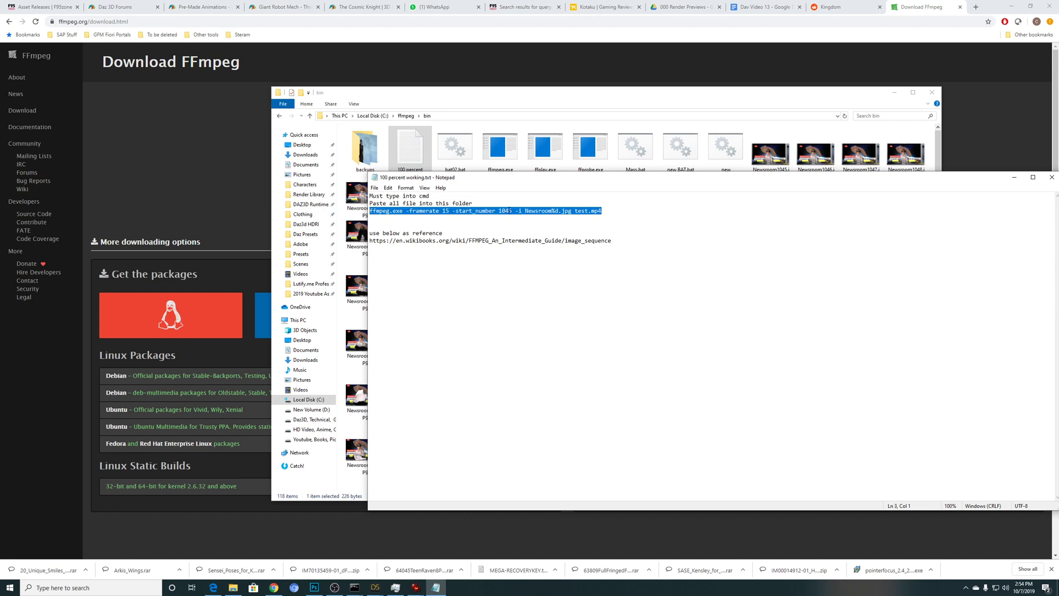
left_click(512, 210)
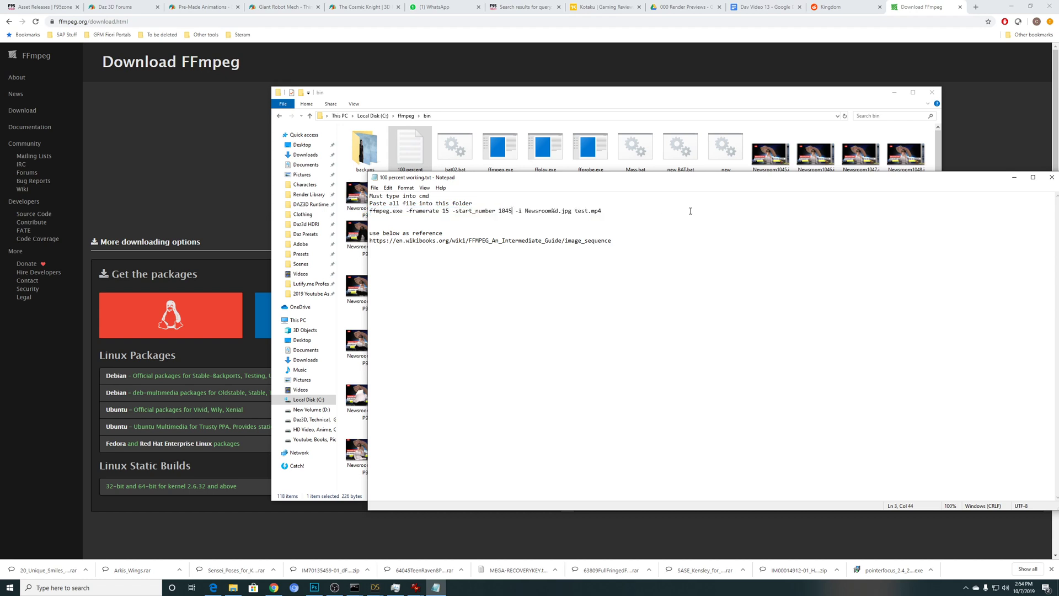
left_click(761, 177)
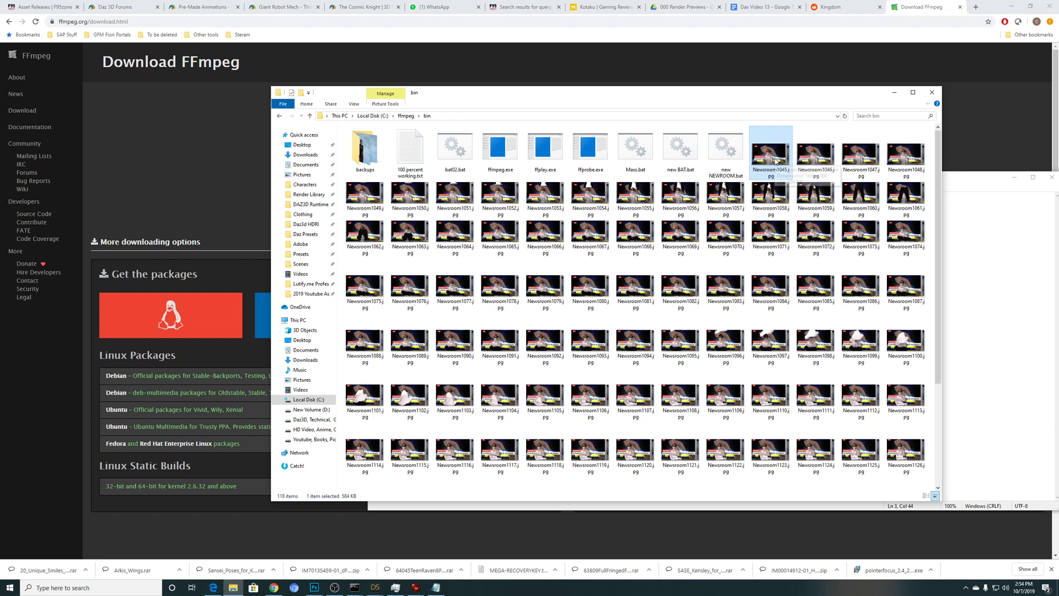
left_click(437, 588)
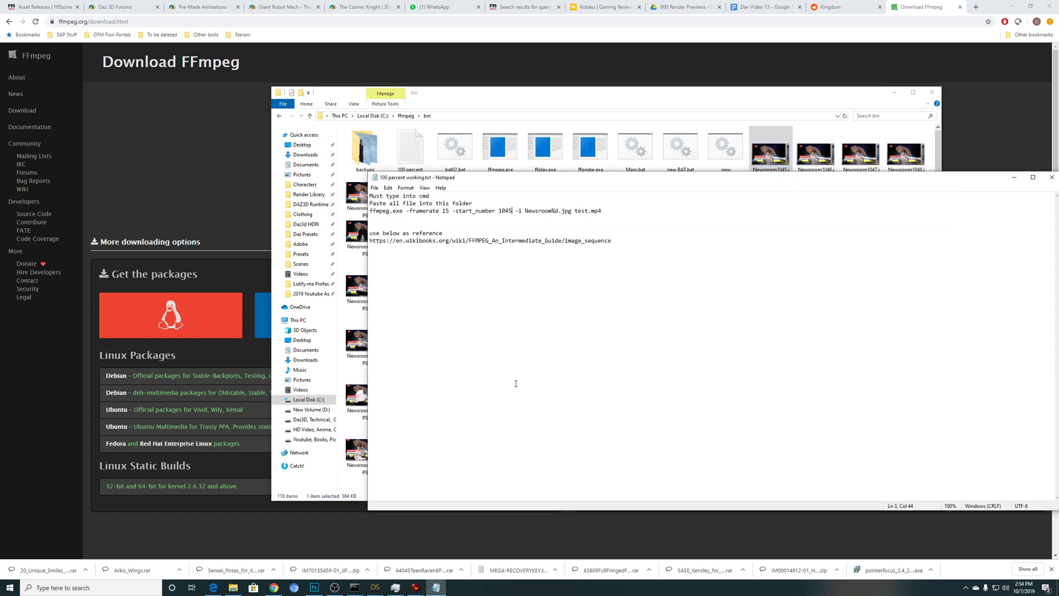
double_click(553, 210)
left_click(558, 211)
left_click_drag(633, 240, 354, 240)
key("ctrl+c")
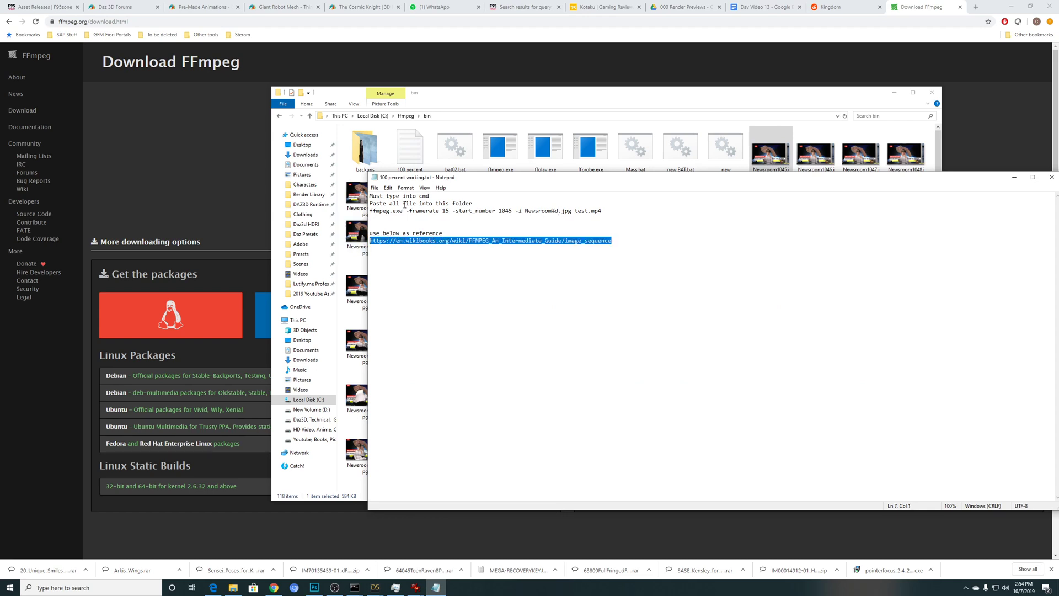
Load the pasted Wikibooks image-sequence guide in a new tab and review its Overview command example.
left_click(976, 7)
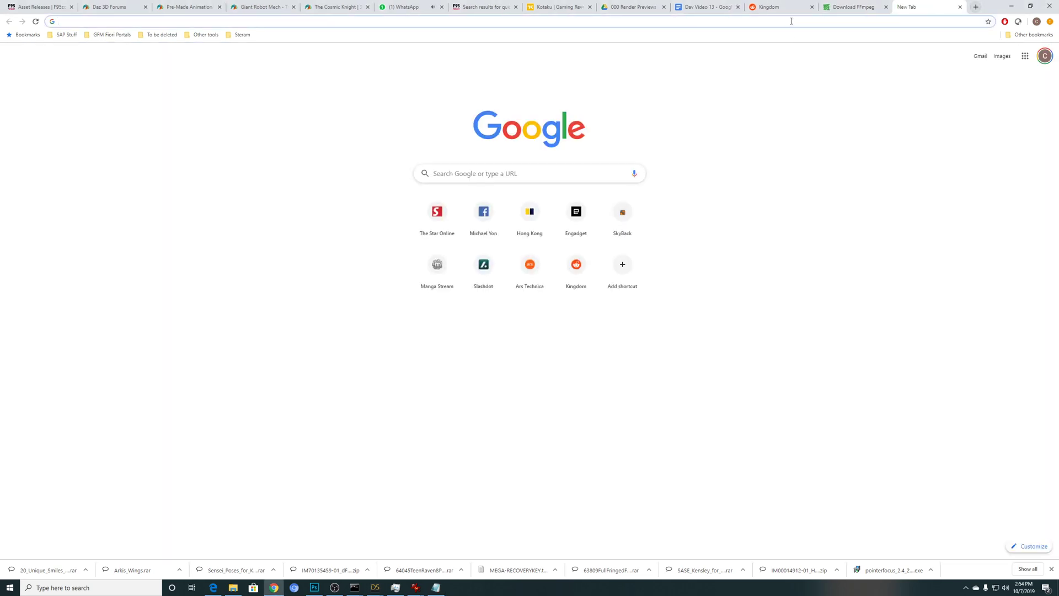
key("ctrl+v")
key("Return")
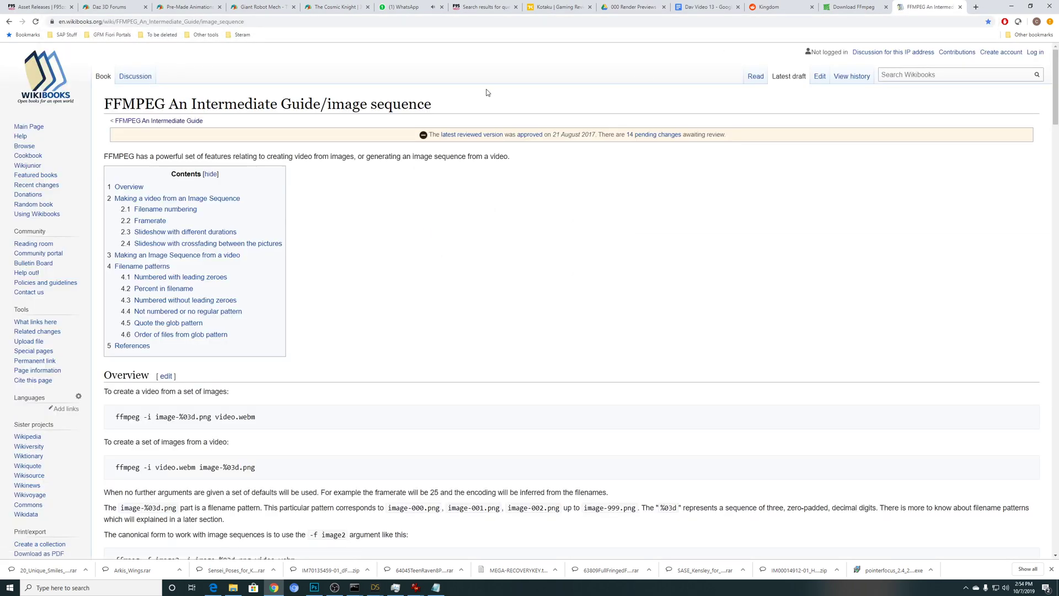
scroll(420, 217, "down", 4)
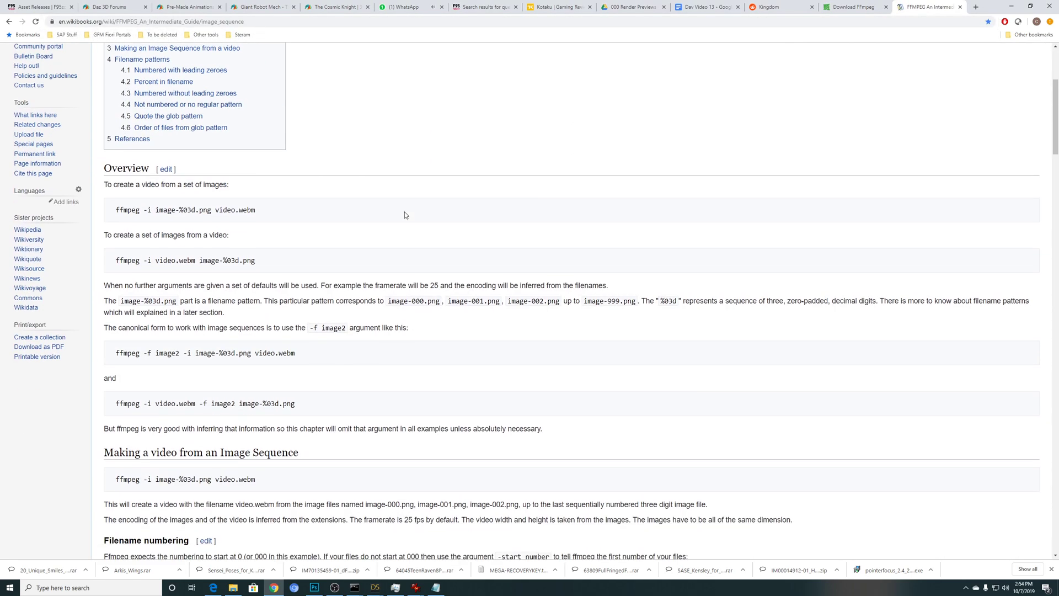
left_click_drag(114, 260, 281, 260)
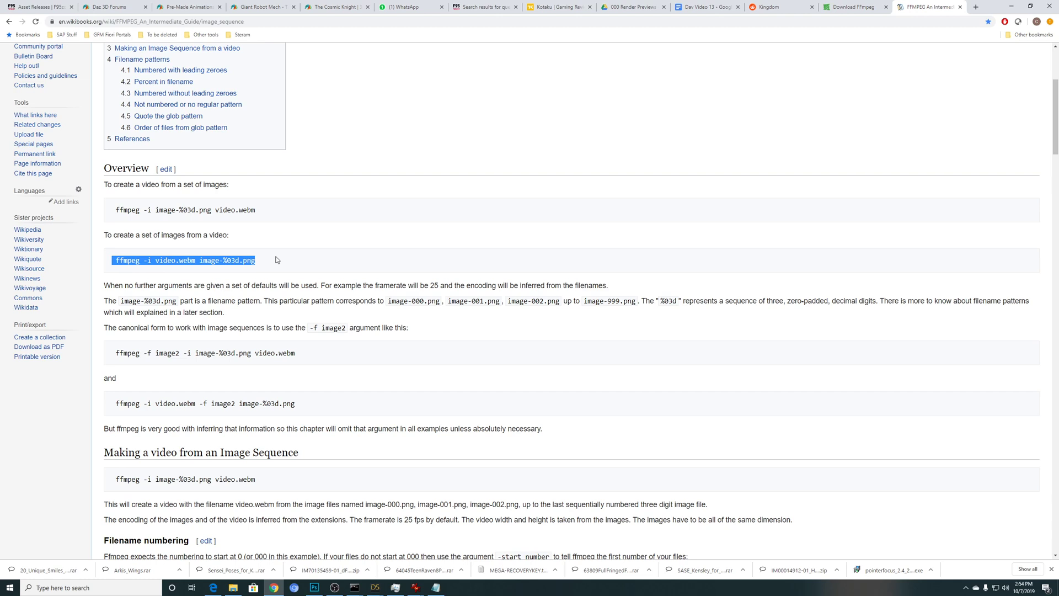
left_click(282, 260)
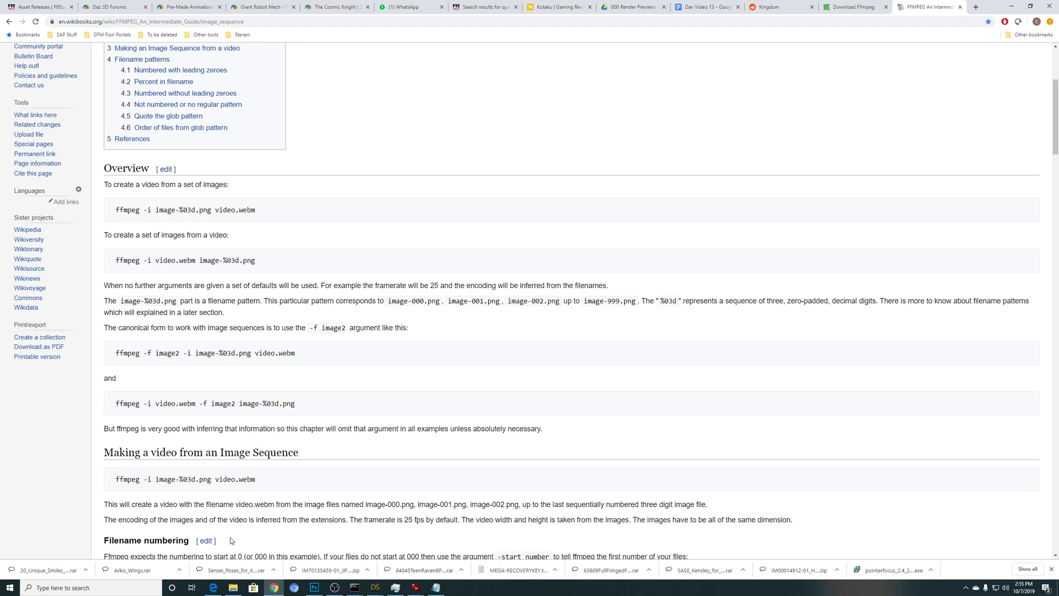
left_click(233, 588)
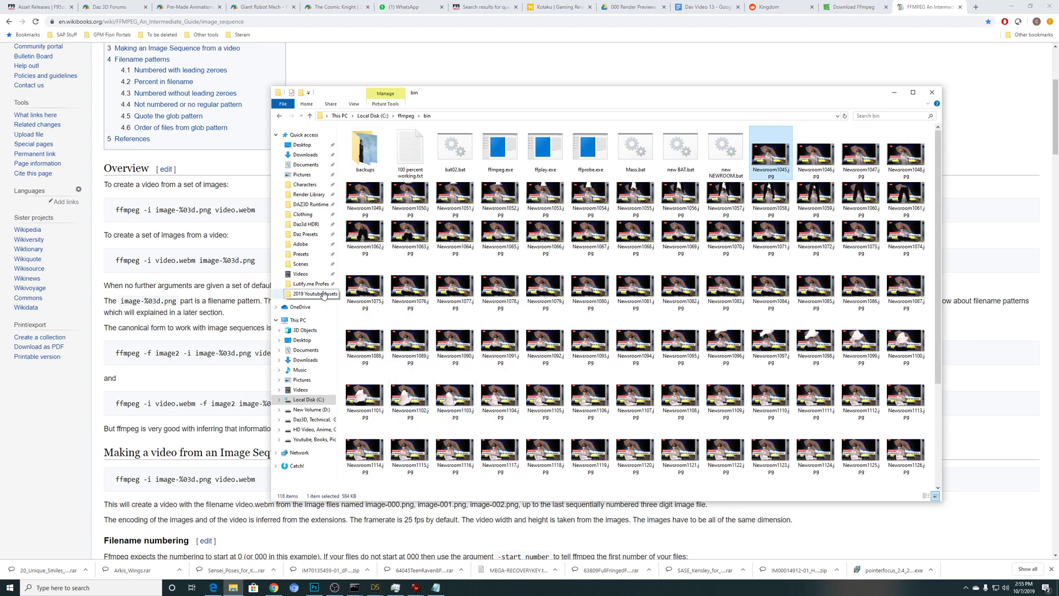
Play Completed Render.mp4 from Documents > Daz Video Assets 13 dforce animation, then close VLC.
left_click(315, 164)
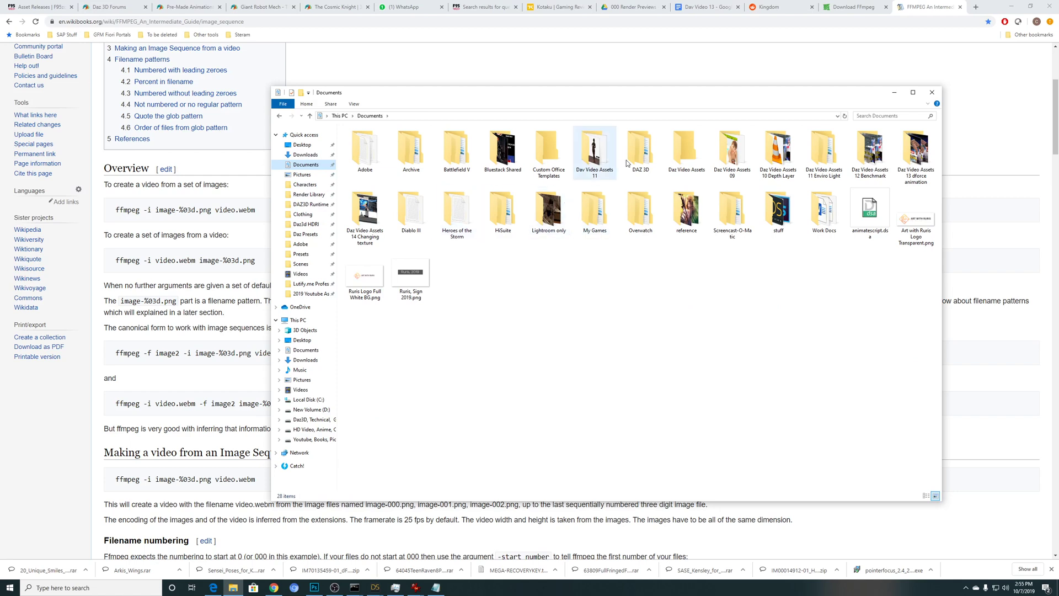
double_click(916, 152)
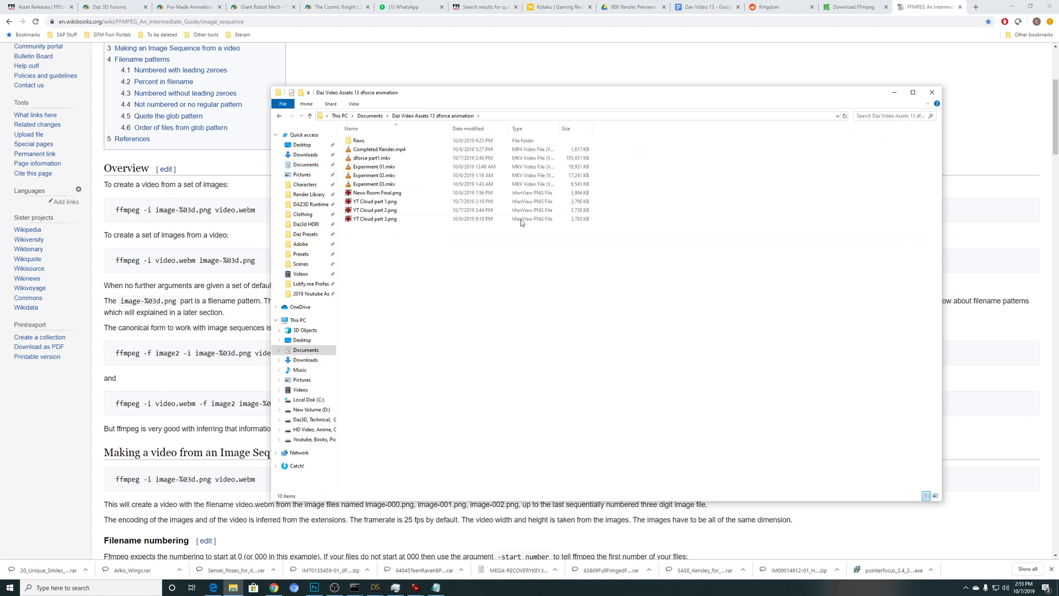
left_click(376, 151)
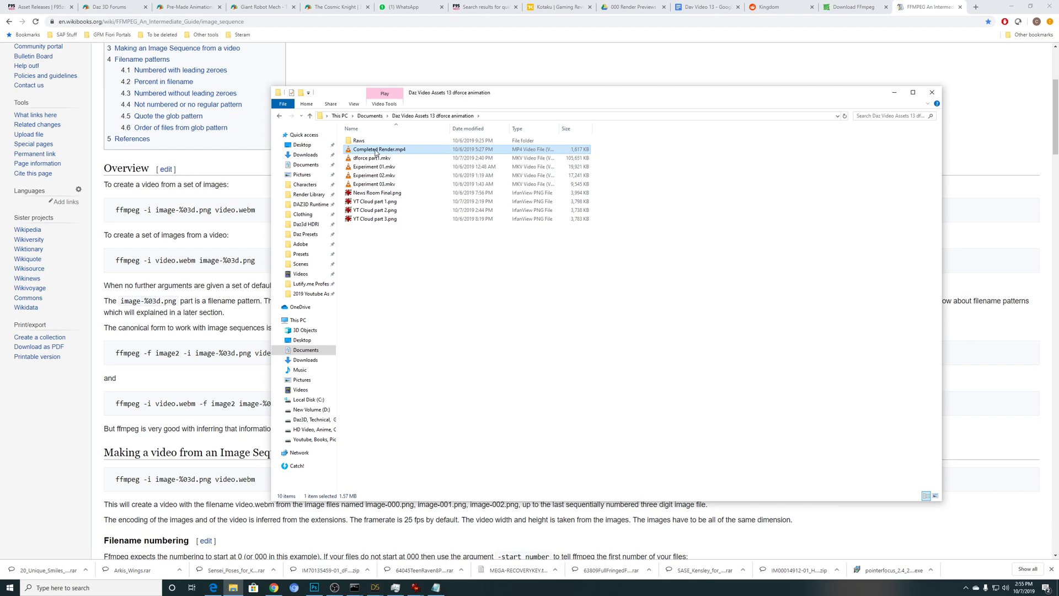
double_click(376, 152)
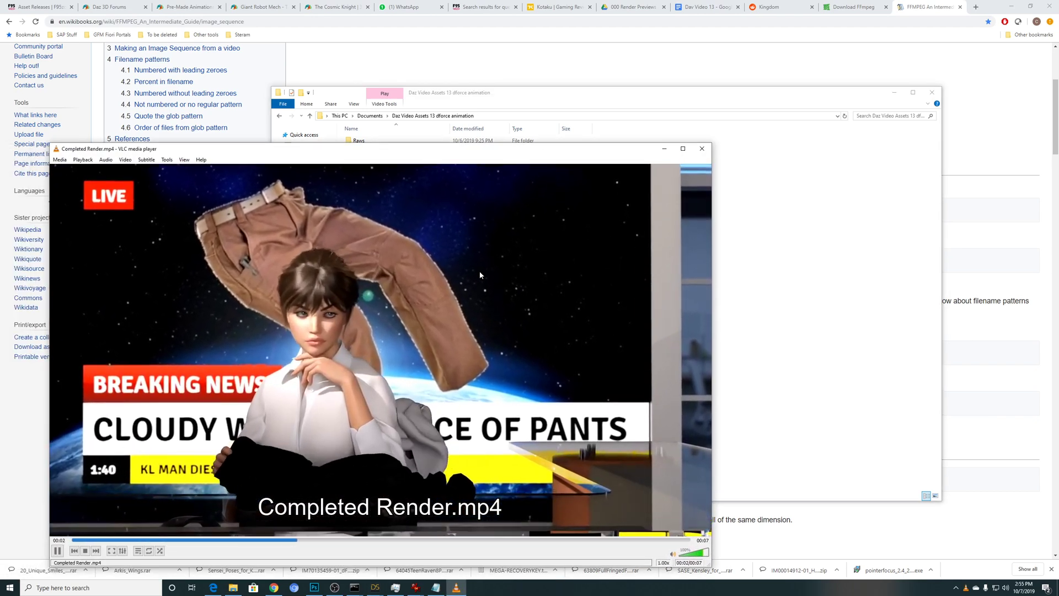
left_click(700, 150)
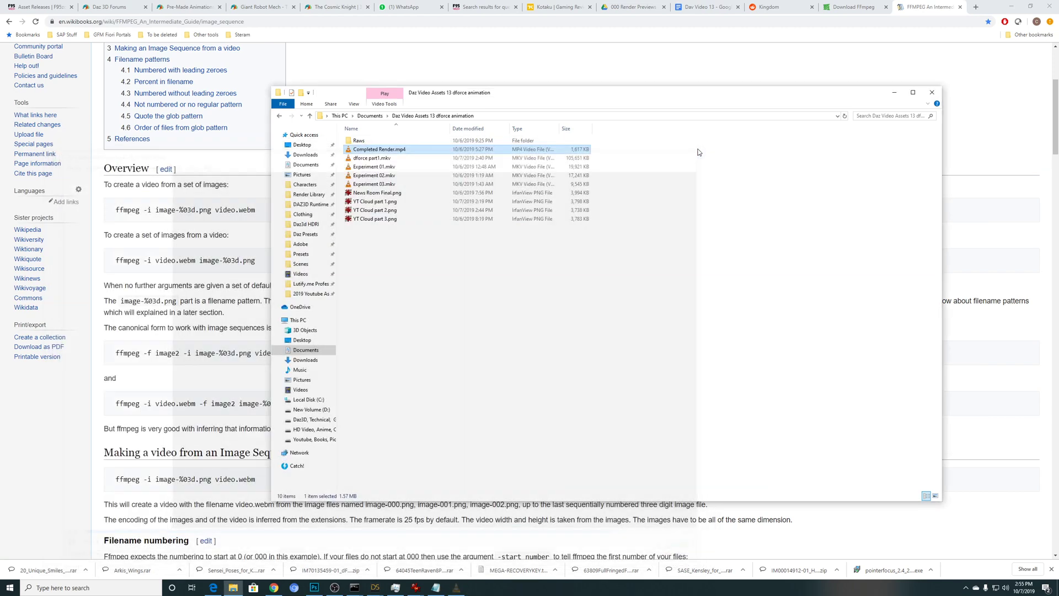
left_click(677, 270)
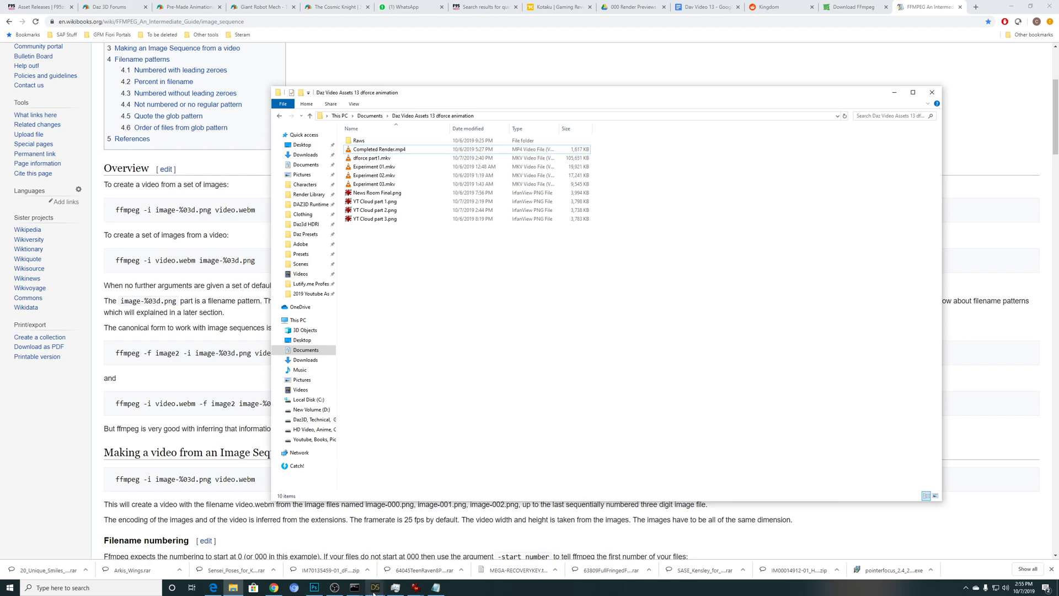
mouse_move(374, 591)
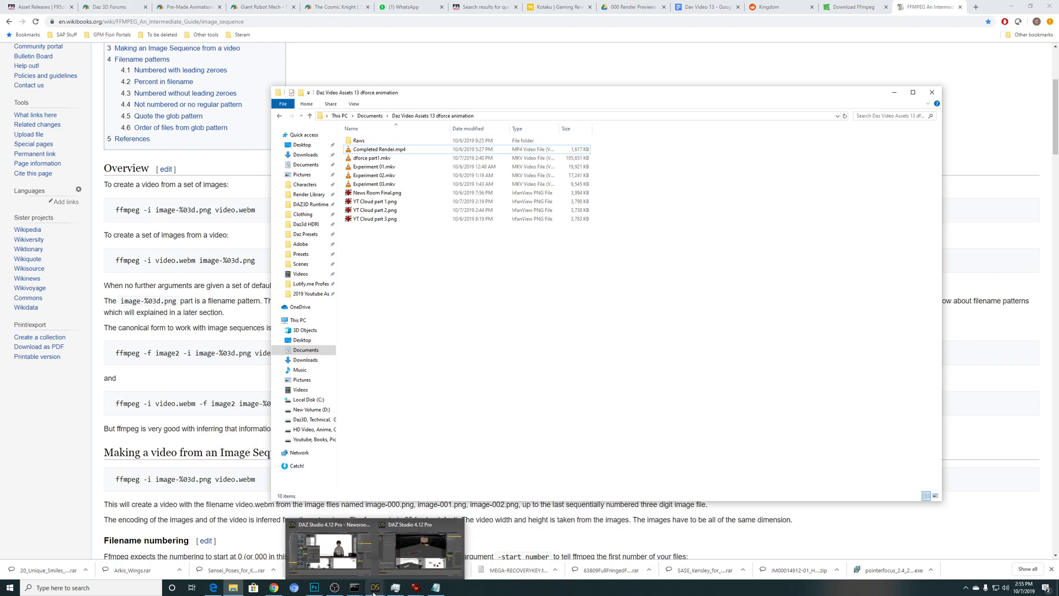